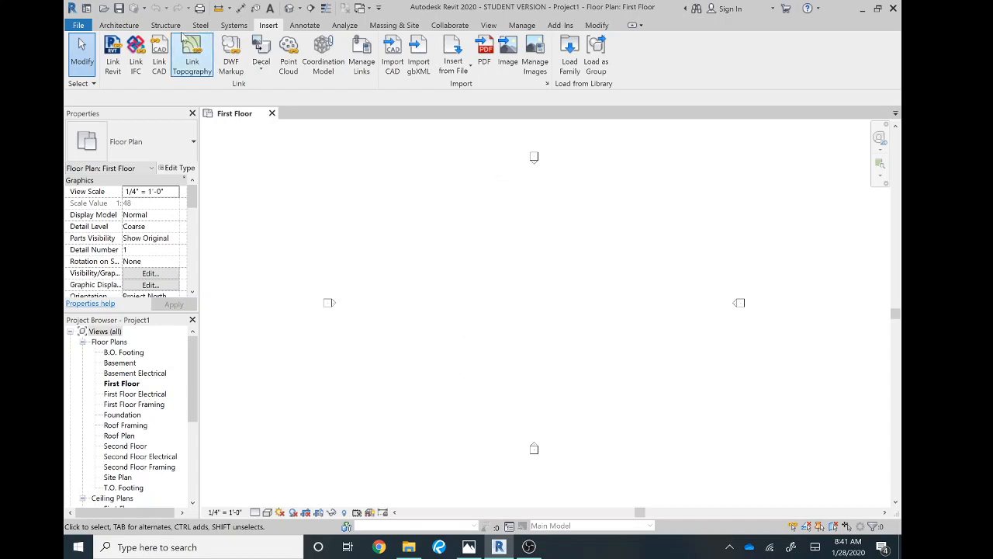
Import the image mainfloorplan.2.jpg from the Desktop and place it centred among the elevation markers on the First Floor plan
left_click(508, 66)
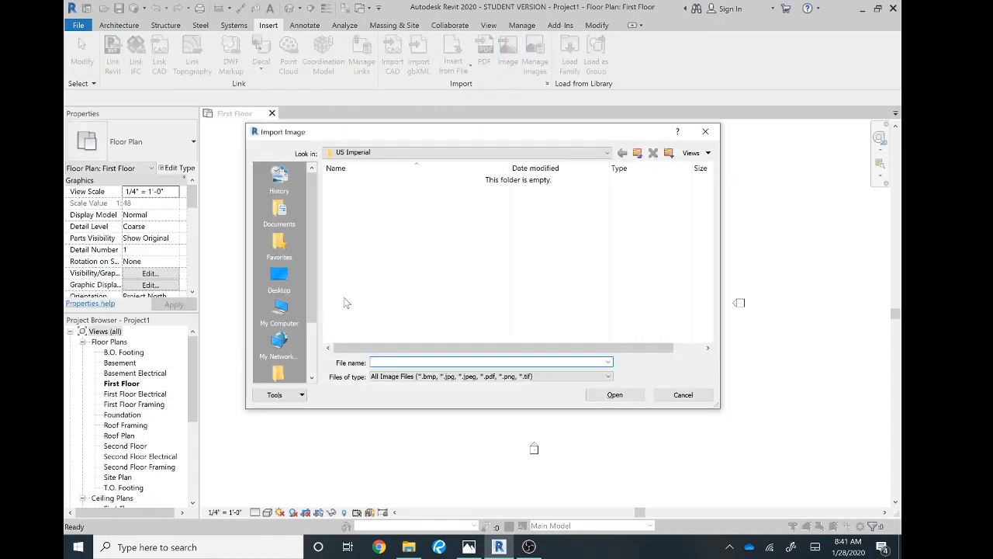
left_click(278, 278)
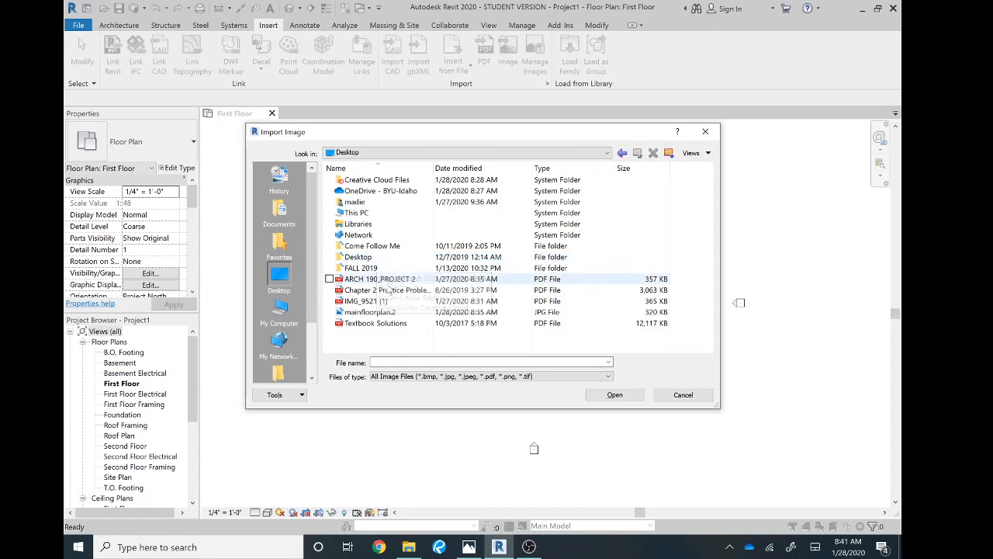
left_click(370, 312)
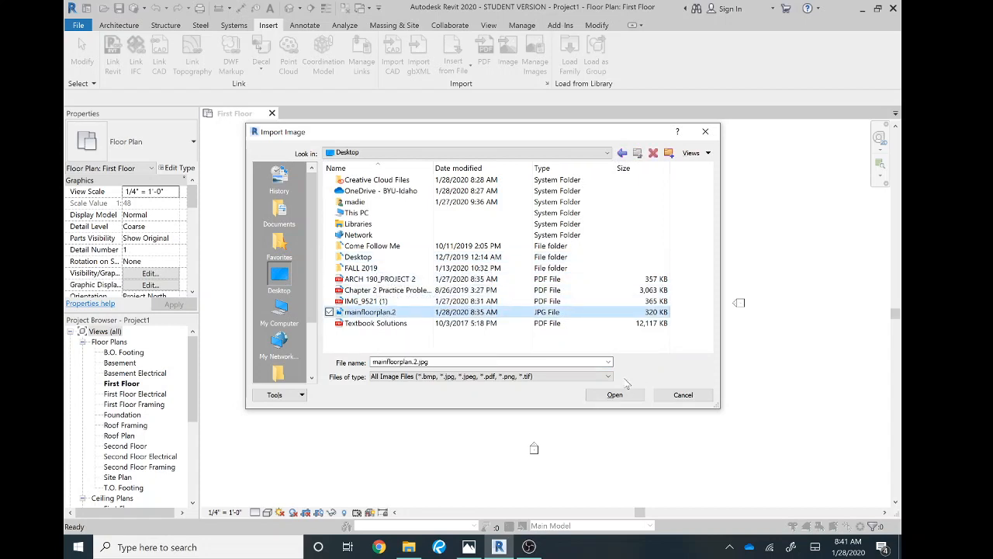
left_click(615, 395)
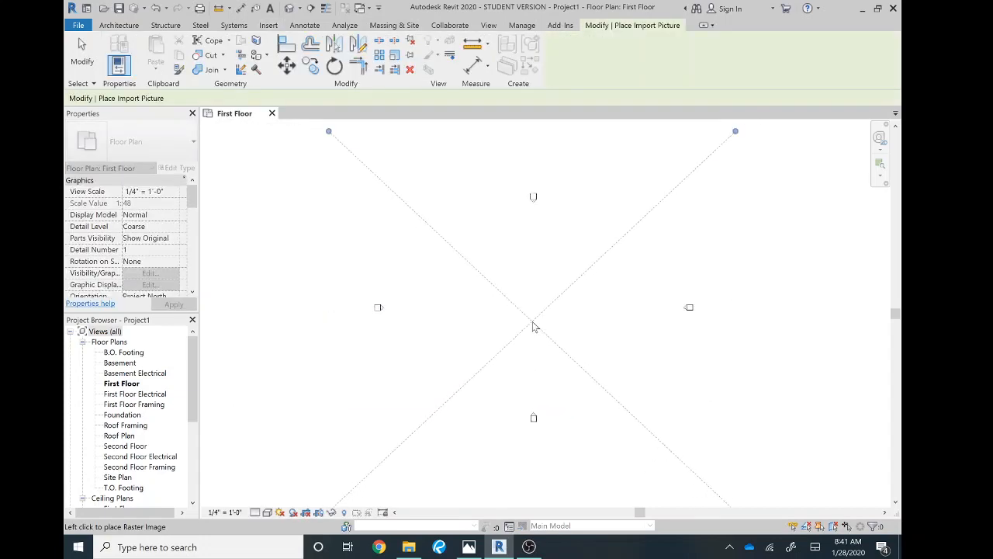
scroll(533, 325, "down", 1)
left_click(534, 323)
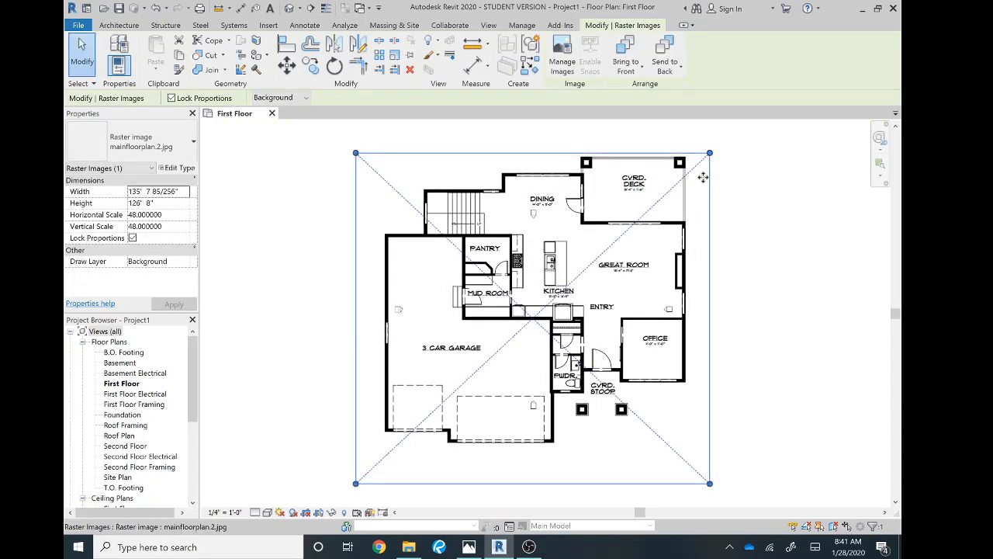
Shrink the floor plan image to about 47'-7" wide and move it to the middle of the elevation markers
left_click_drag(709, 154, 479, 367)
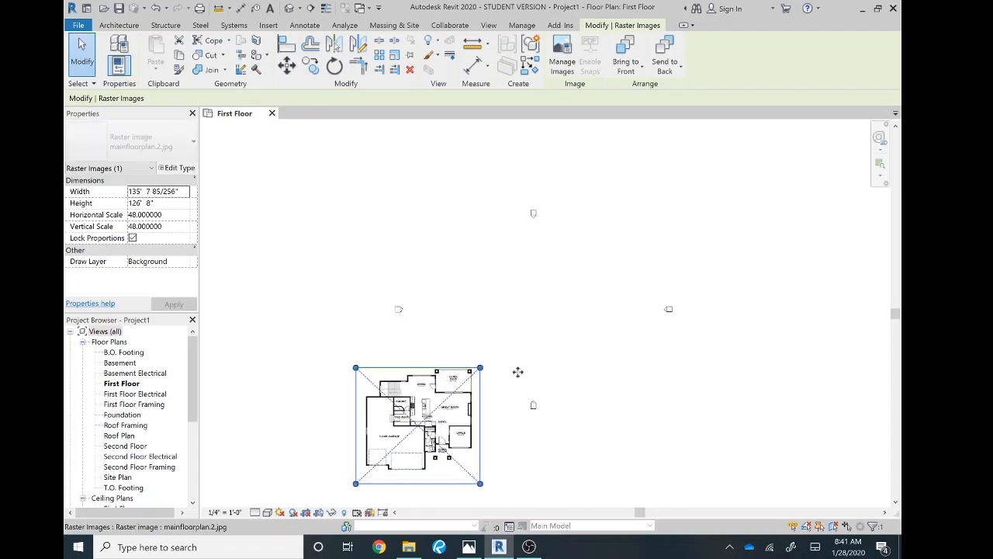
left_click_drag(445, 414, 560, 296)
scroll(547, 309, "up", 5)
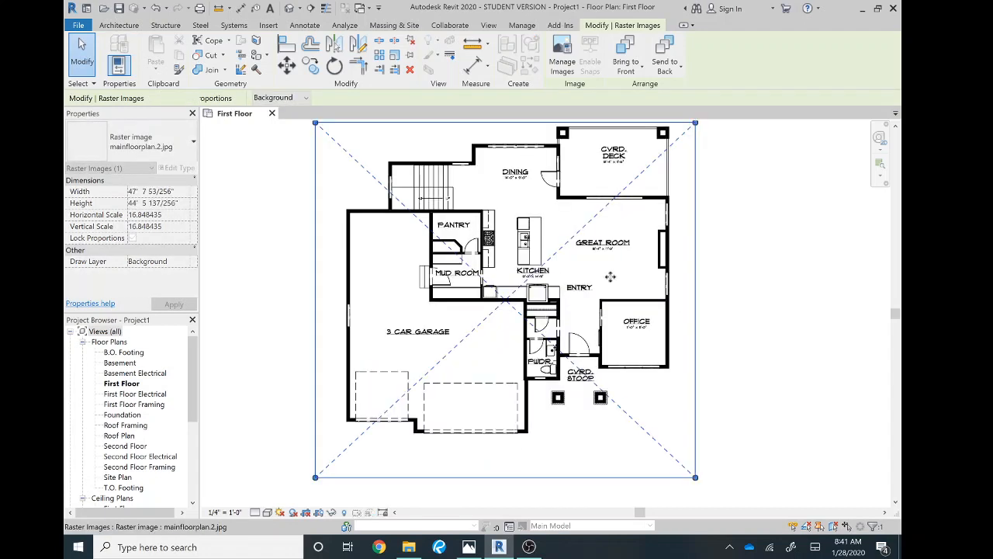
key("Escape")
Draw a vertical 2'-0" detail line from the wall face across the kitchen counter between the two appliances as a scale reference
scroll(498, 246, "up", 6)
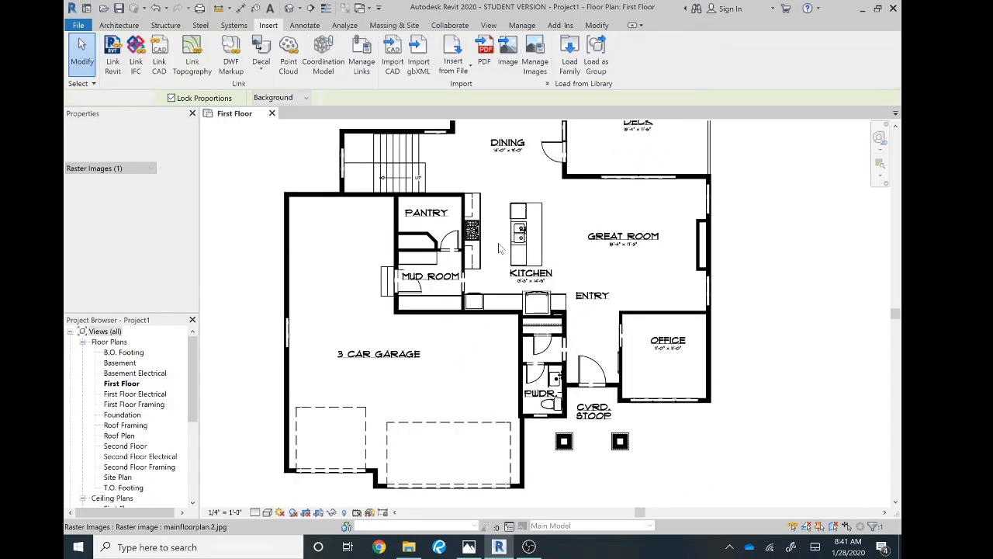
scroll(492, 250, "down", 5)
scroll(459, 295, "up", 1)
middle_click_drag(468, 307, 484, 321)
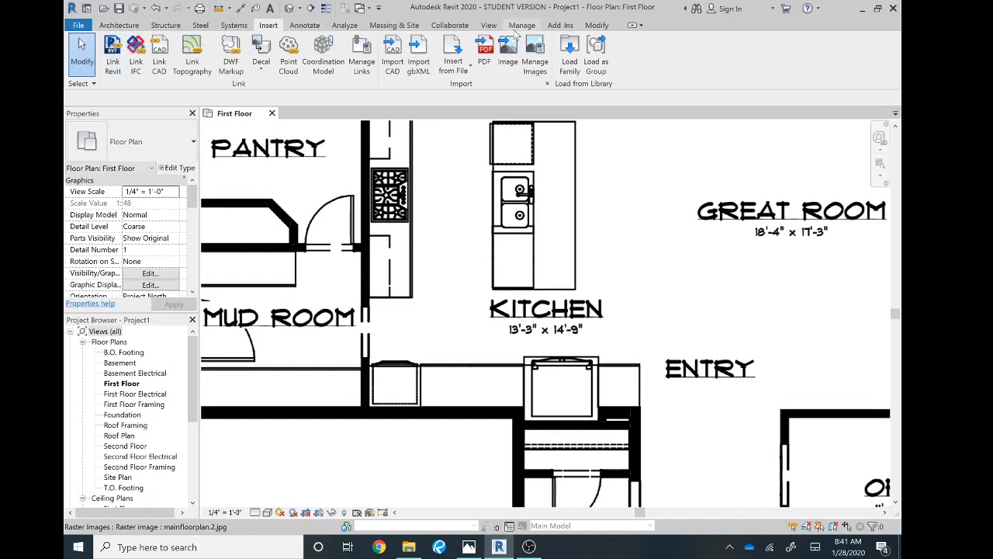
left_click(305, 27)
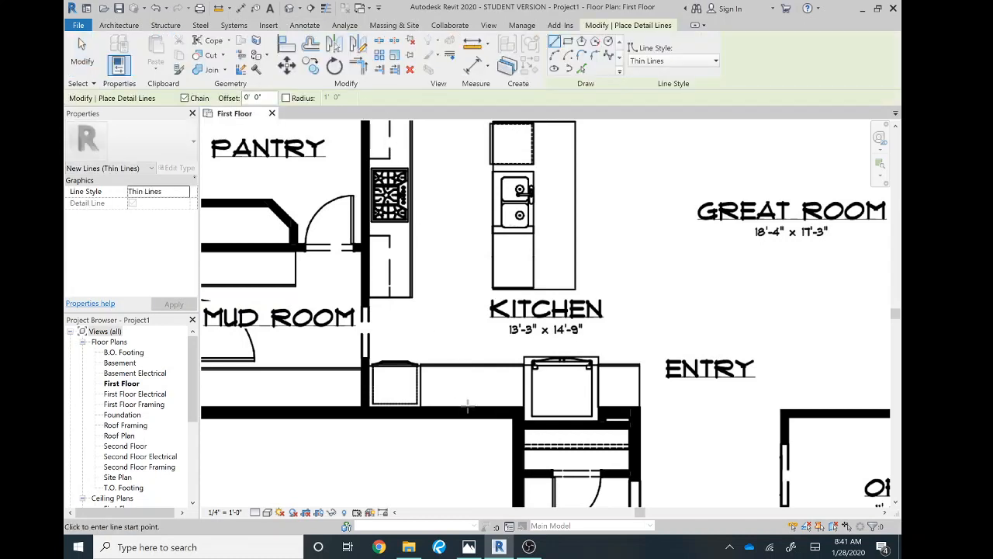
left_click(467, 405)
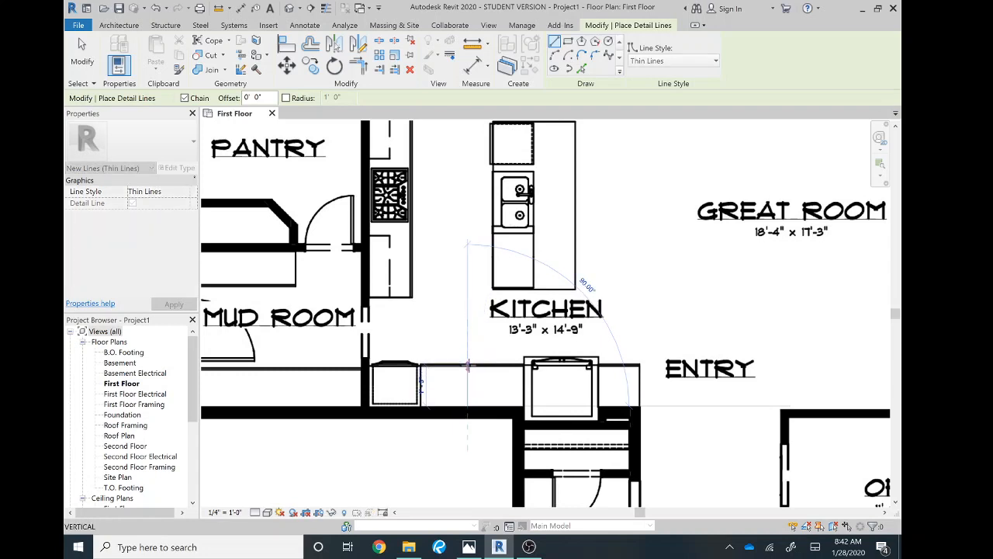
scroll(467, 365, "up", 3)
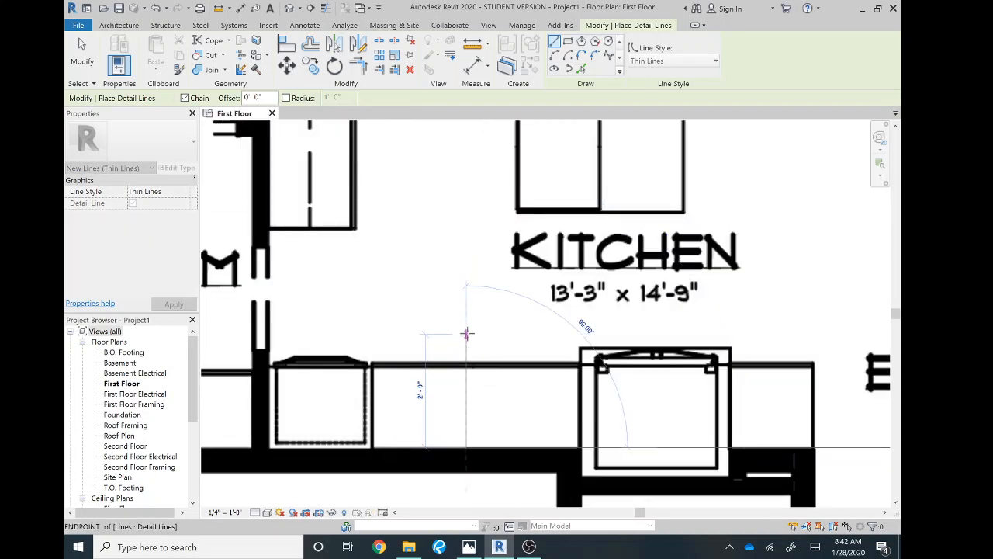
left_click(467, 333)
key("Escape")
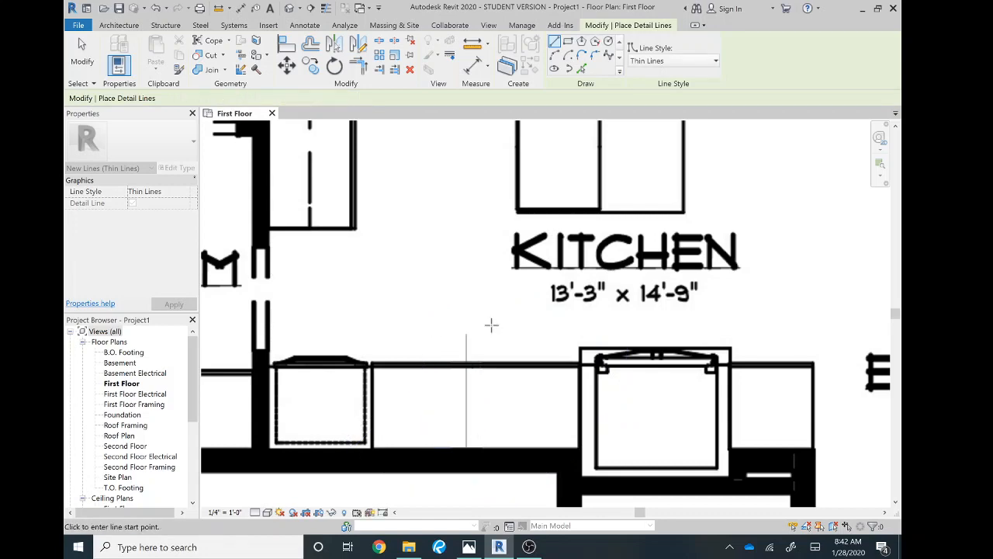
Enlarge the floor plan image proportionally from a corner to about 49'-2" wide
scroll(490, 327, "down", 5)
scroll(547, 314, "up", 1)
middle_click_drag(547, 310, 504, 301)
scroll(504, 301, "down", 6)
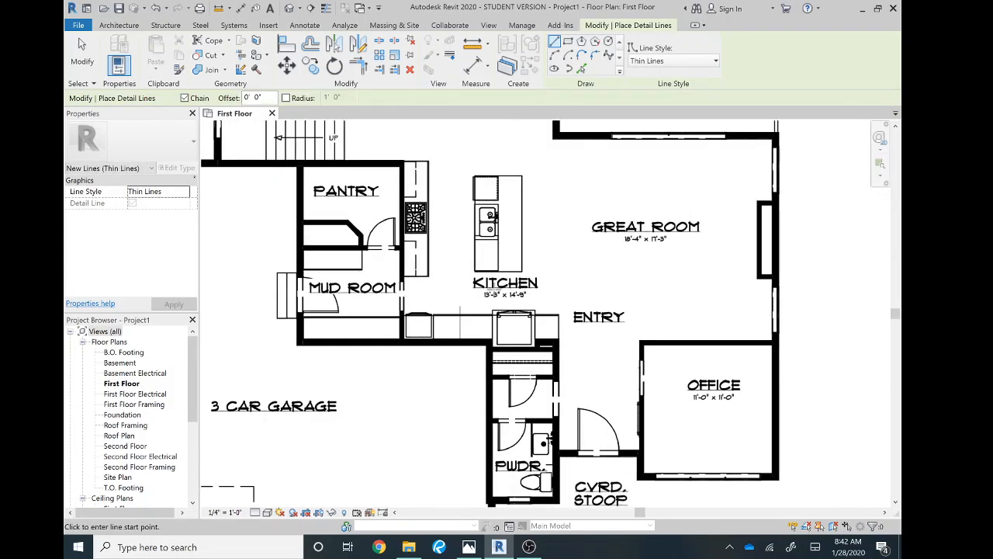
scroll(508, 262, "up", 3)
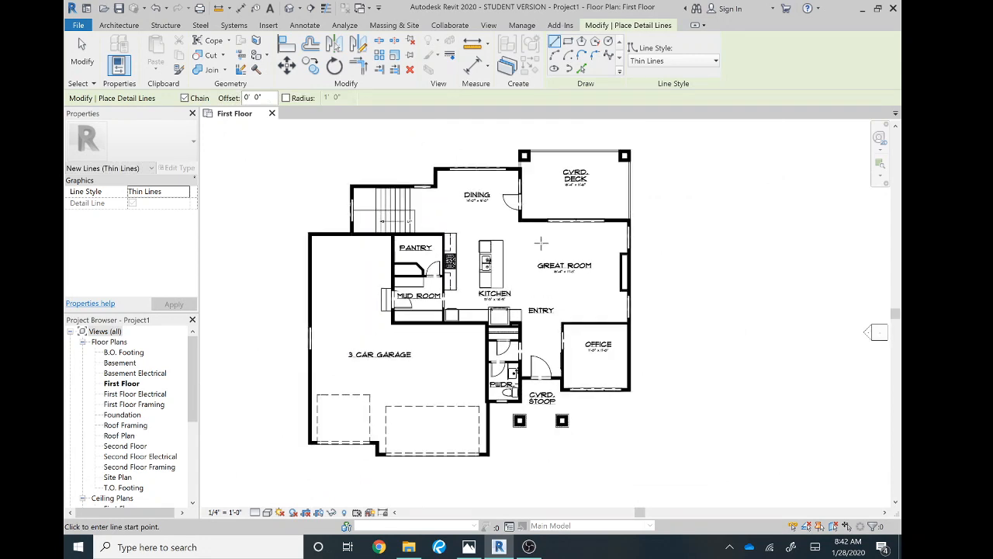
scroll(613, 151, "down", 2)
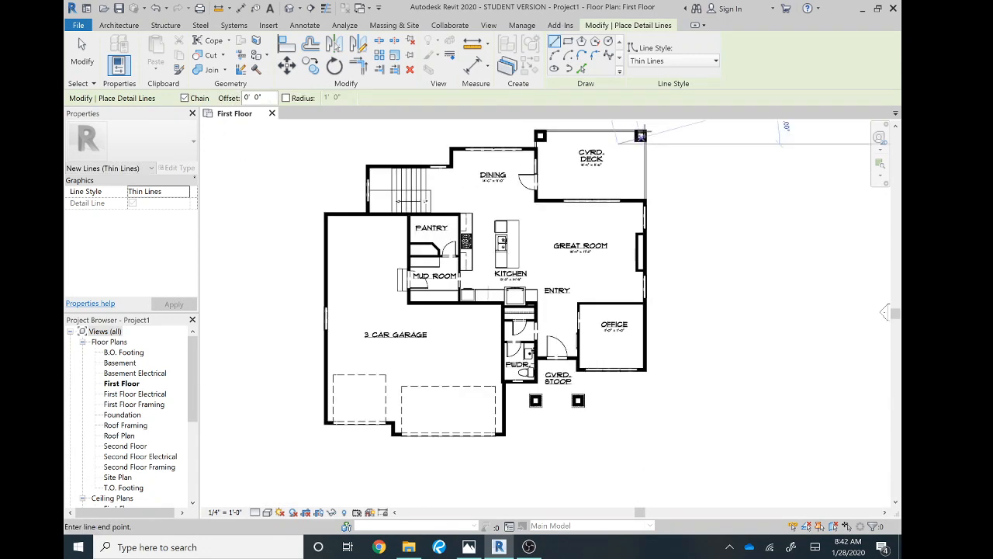
key("Escape")
key("Escape")
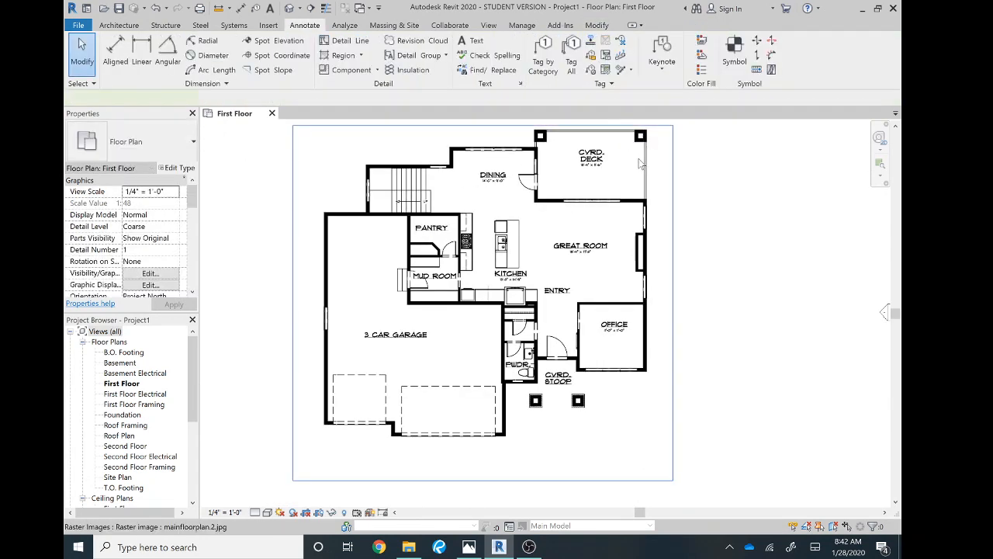
left_click(631, 404)
left_click_drag(673, 480, 681, 490)
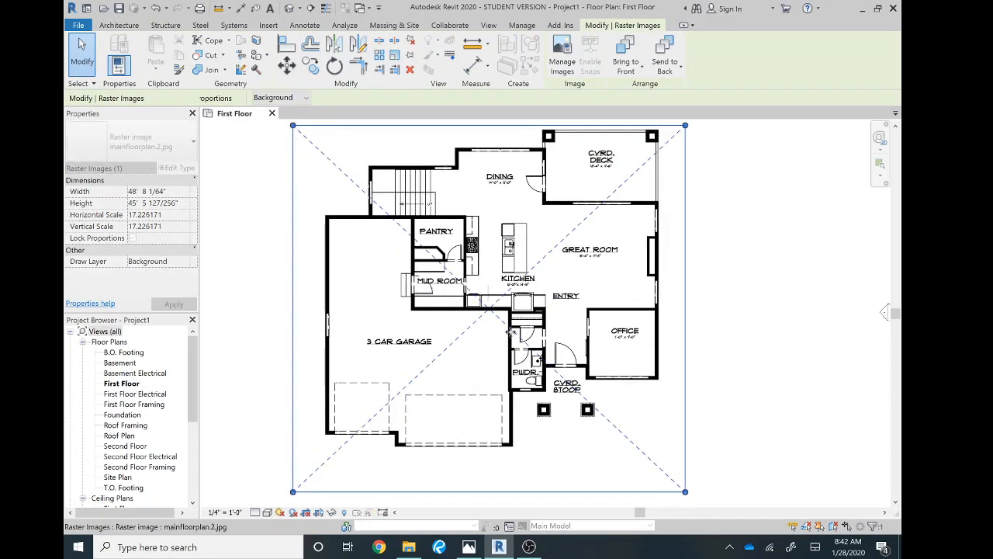
Move the 2'-0" reference line so it starts at the wall face and crosses the kitchen counter for comparing its depth
scroll(488, 299, "up", 2)
scroll(488, 299, "up", 2)
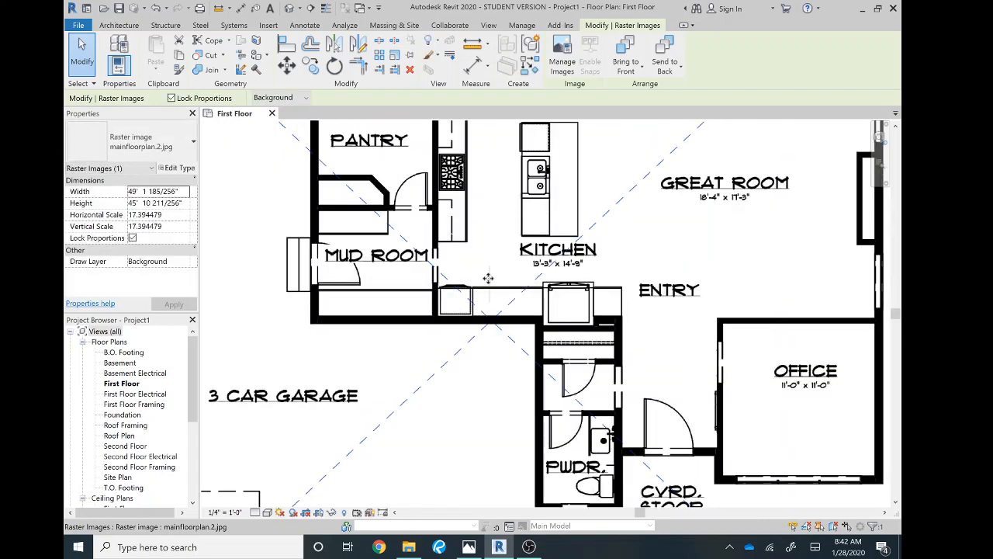
left_click(489, 281)
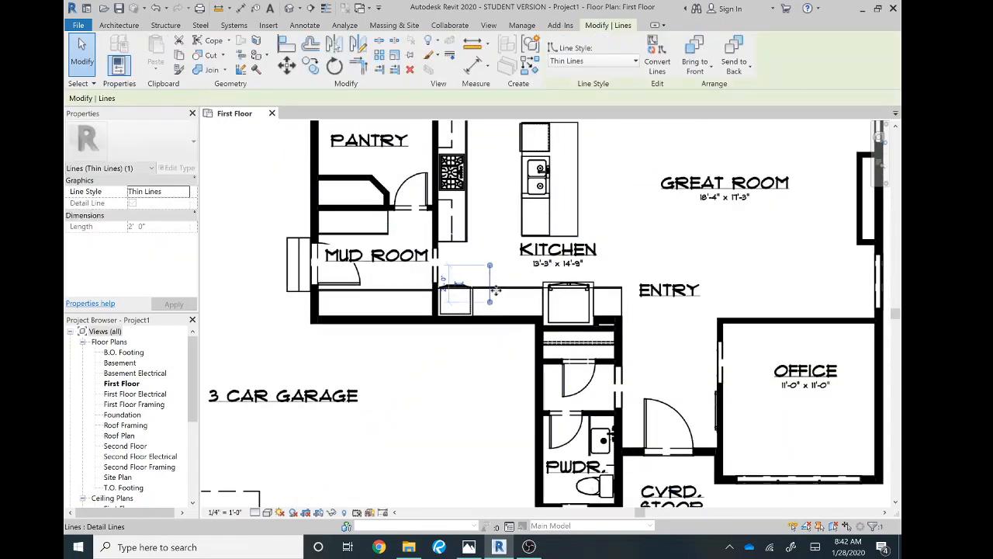
left_click_drag(495, 291, 503, 294)
key("Escape")
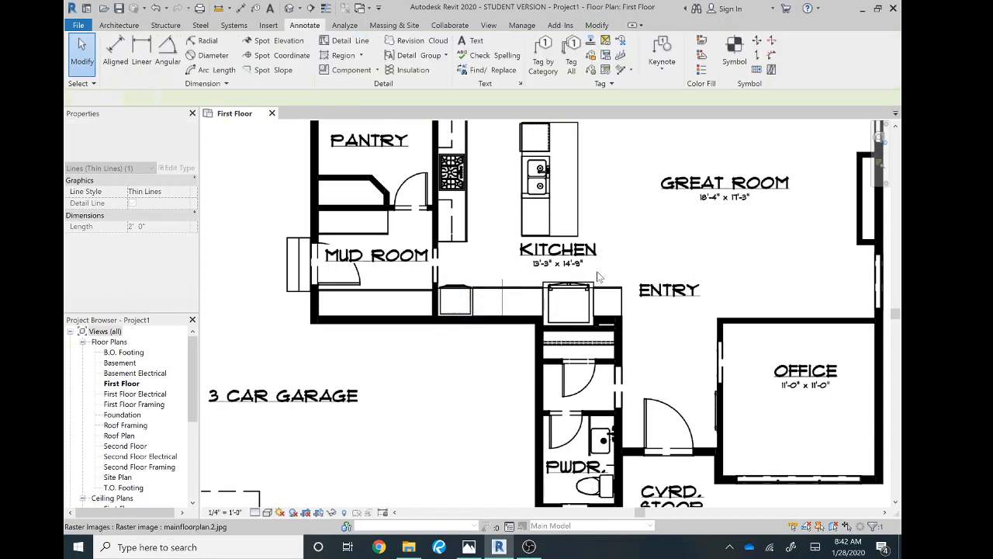
Enlarge the floor plan image proportionally to about 50'-4" wide
scroll(632, 260, "down", 4)
scroll(653, 233, "down", 2)
left_click(721, 144)
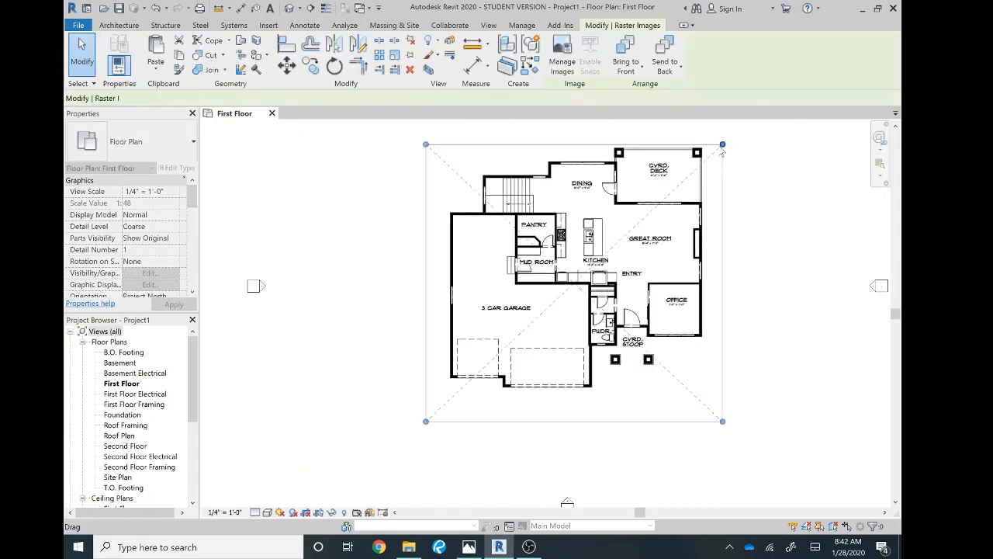
left_click_drag(721, 144, 732, 142)
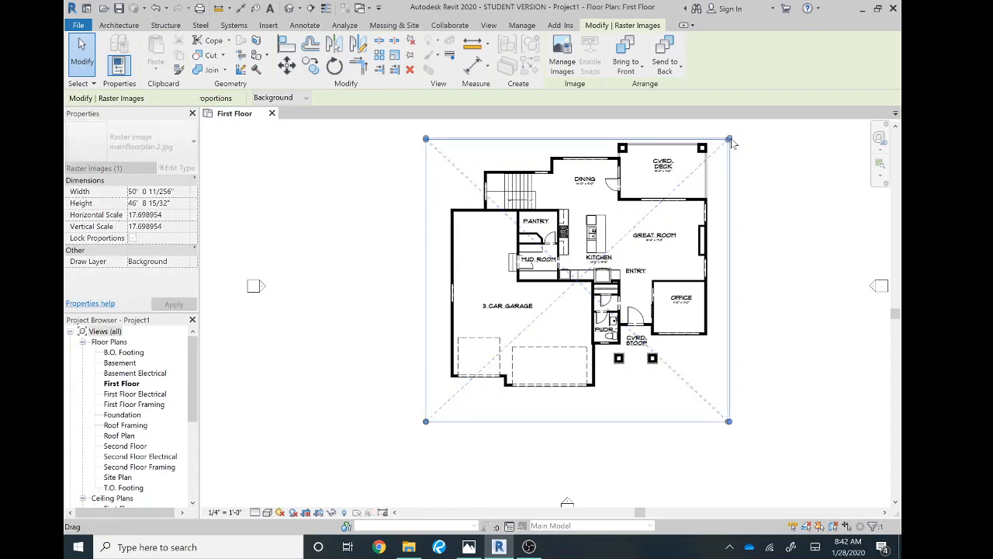
Realign the lower end of the 2'-0" reference line with the wall face behind the rescaled kitchen counter
scroll(659, 203, "down", 2)
scroll(587, 272, "up", 7)
middle_click_drag(624, 247, 600, 286)
scroll(600, 285, "up", 5)
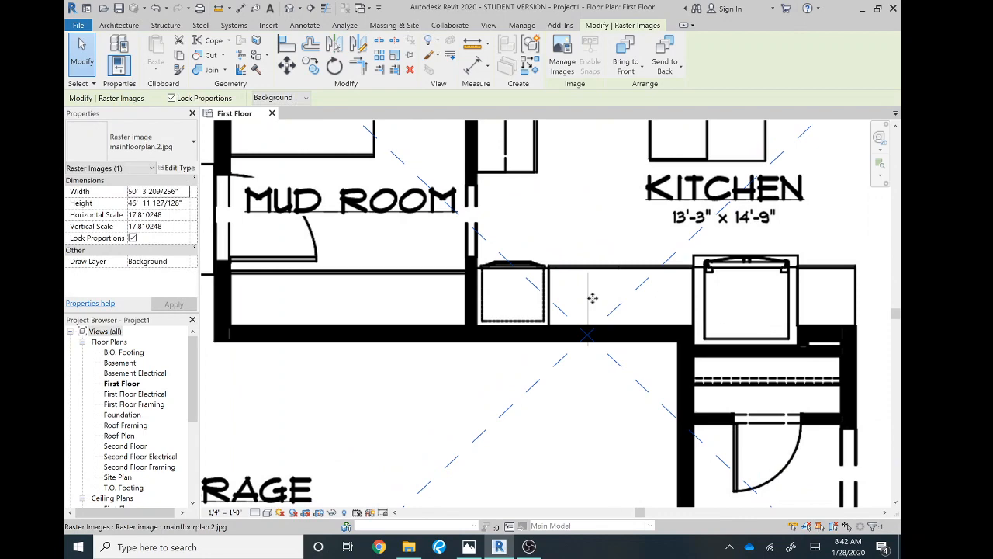
key("Escape")
left_click(588, 302)
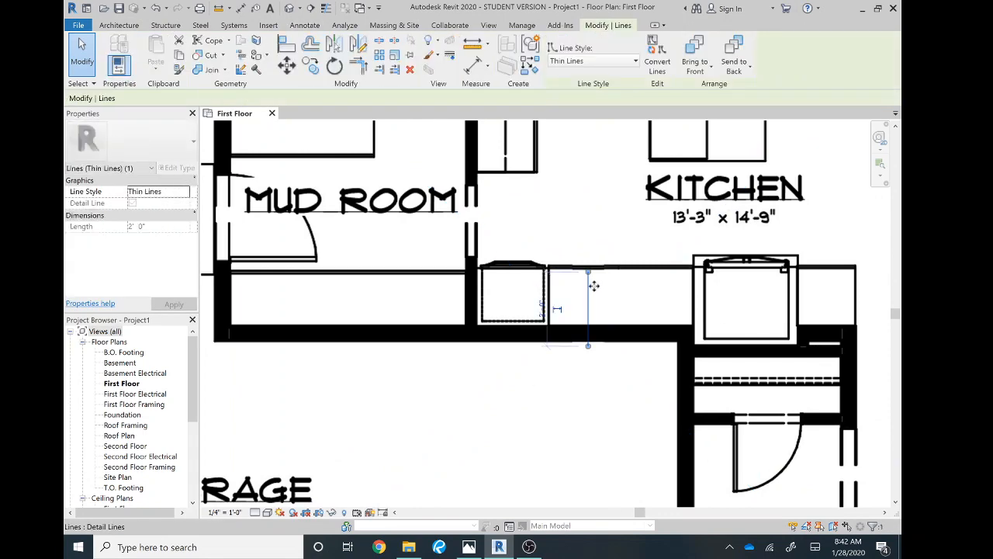
left_click_drag(593, 286, 595, 287)
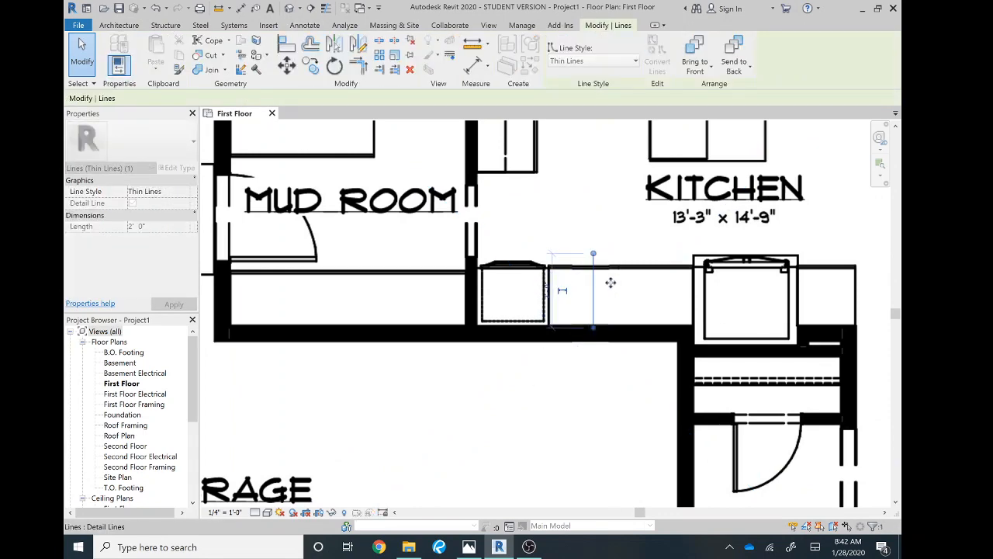
Enlarge the floor plan image proportionally in two small increments to about 52'-0" wide
scroll(611, 282, "down", 6)
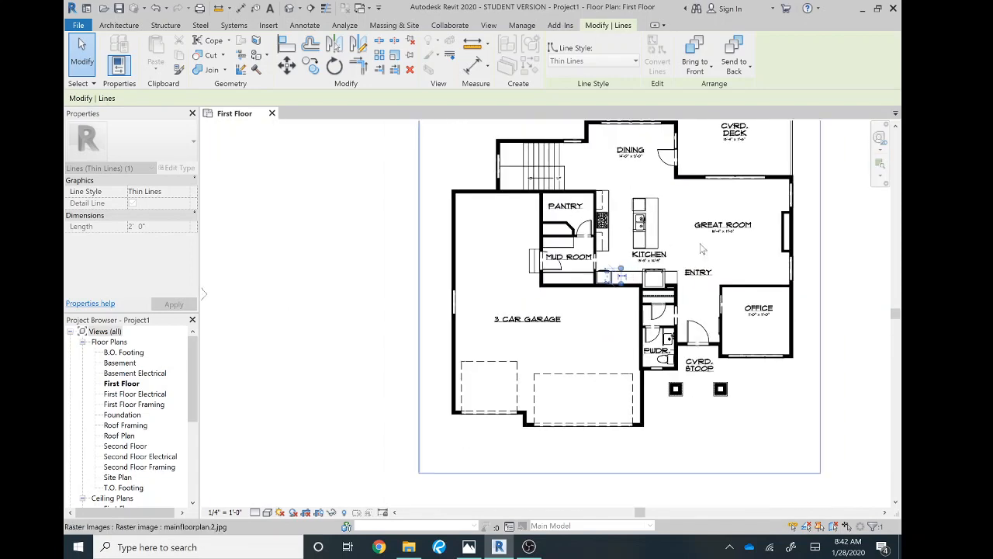
left_click(773, 466)
middle_click_drag(622, 199, 536, 284)
left_click_drag(736, 183, 741, 177)
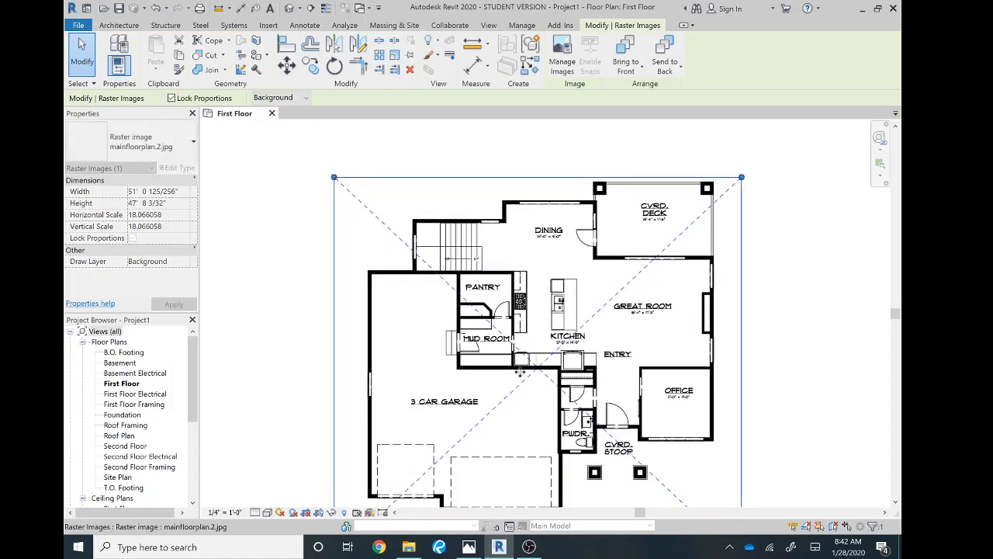
scroll(520, 371, "up", 2)
middle_click_drag(734, 244, 706, 294)
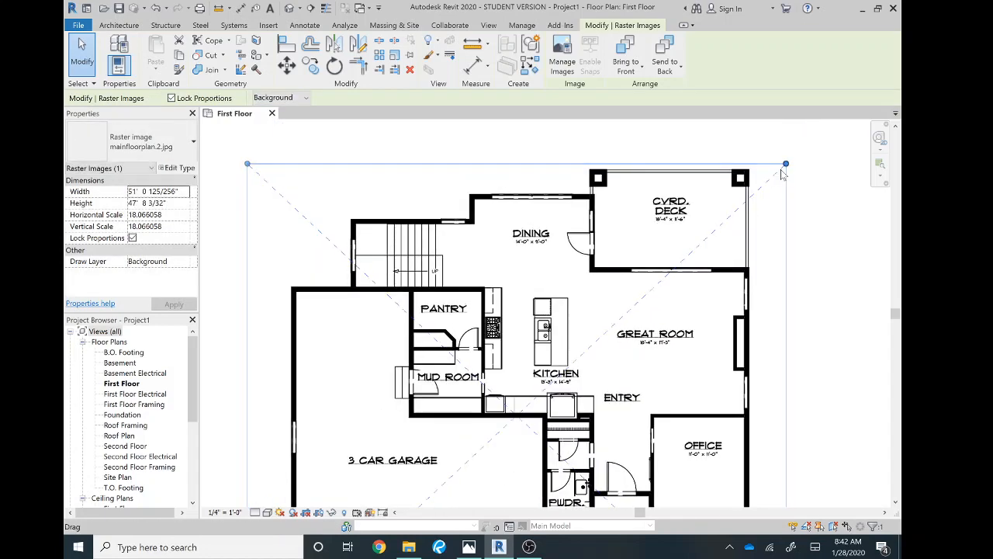
left_click_drag(788, 167, 796, 155)
Move the 2'-0" reference line back onto the kitchen counter, with its lower end at the wall face
scroll(520, 399, "up", 4)
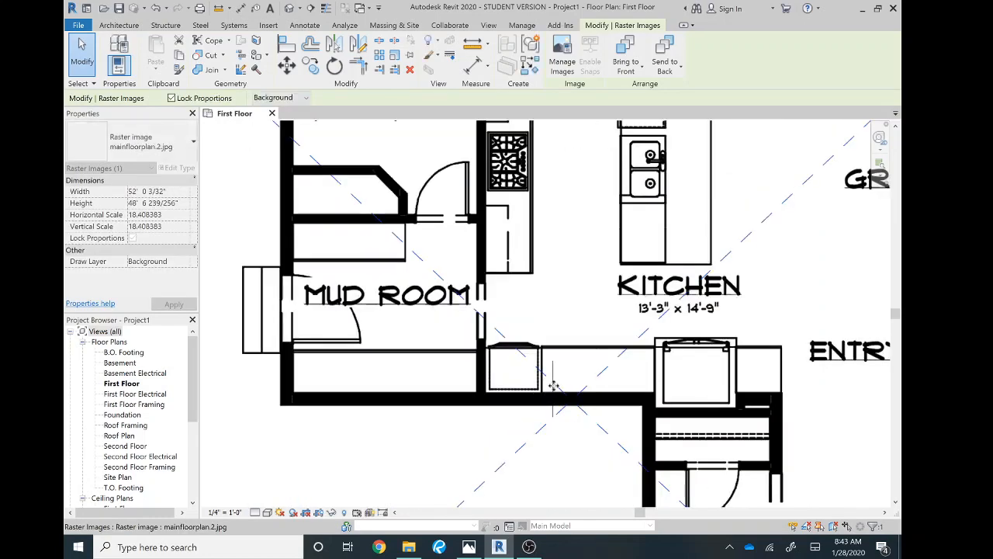
key("Escape")
left_click(580, 366)
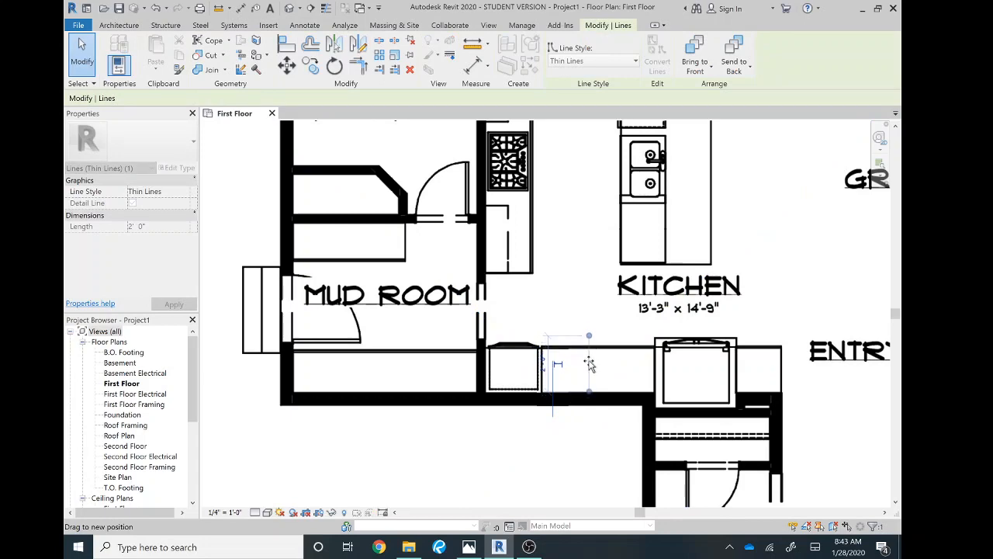
Enlarge the floor plan image slightly more by its upper-left corner so the counter depth approaches the 2'-0" reference line
scroll(522, 351, "down", 5)
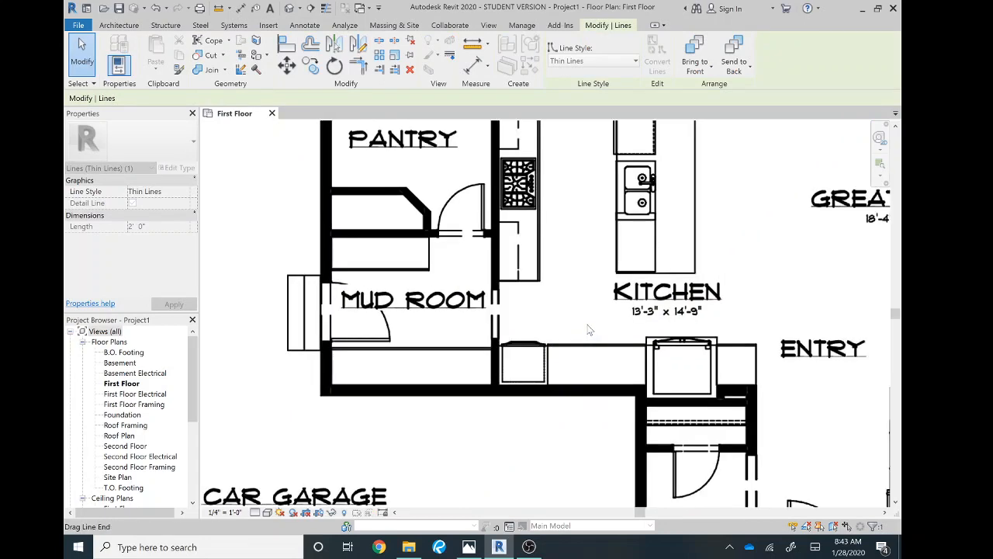
scroll(522, 351, "down", 2)
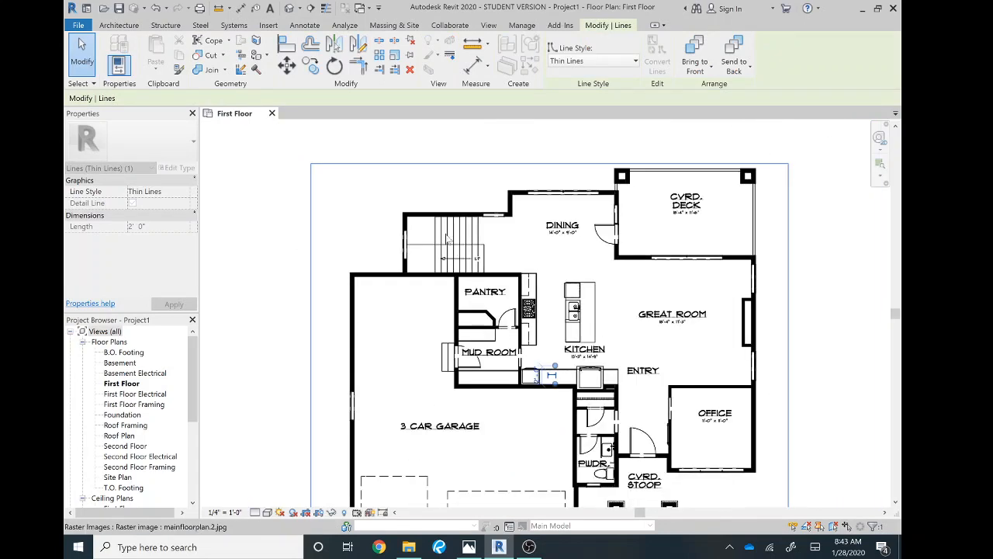
left_click(313, 165)
left_click_drag(312, 164, 297, 145)
scroll(557, 373, "up", 4)
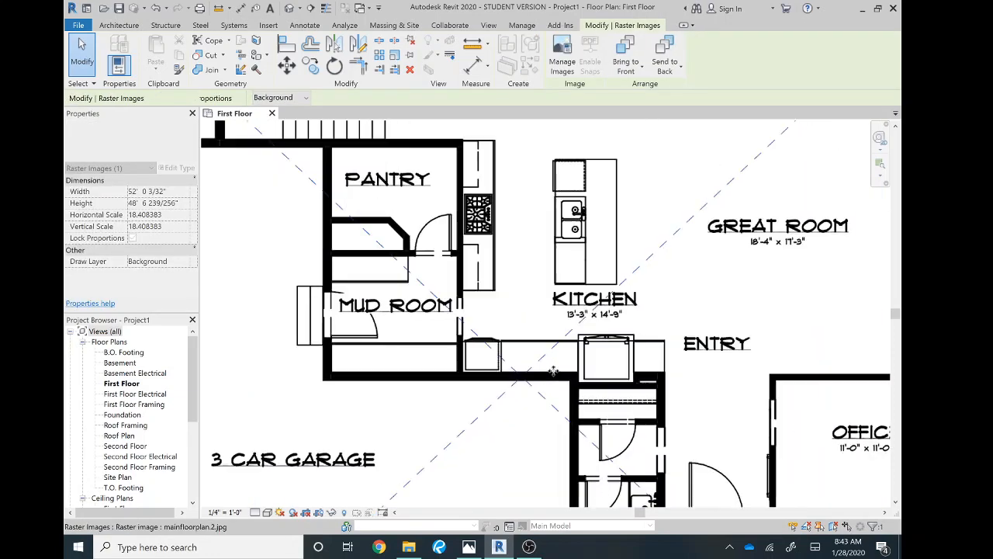
key("Escape")
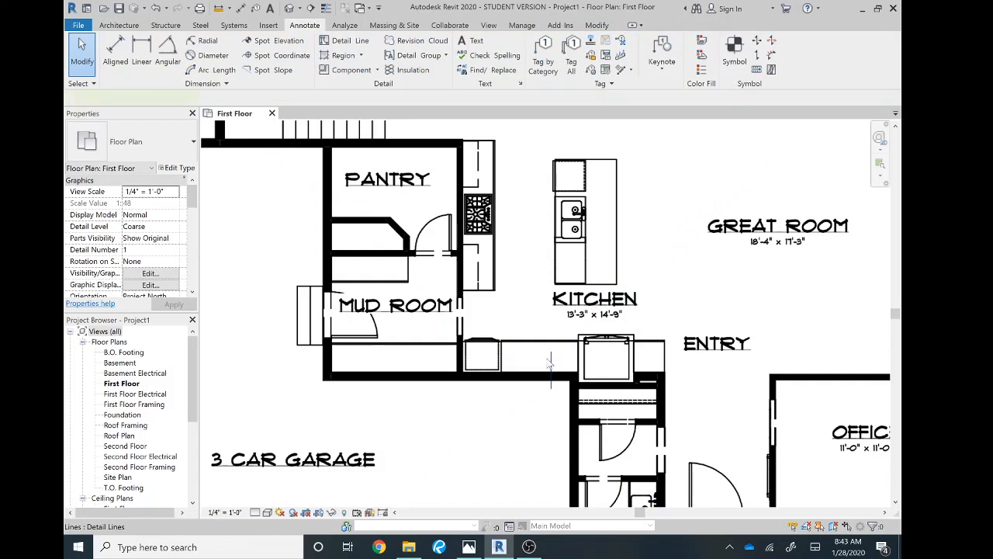
Move the 2'-0" reference line back onto the kitchen counter and enlarge the floor plan image proportionally to about 56'-4" wide
left_click(549, 361)
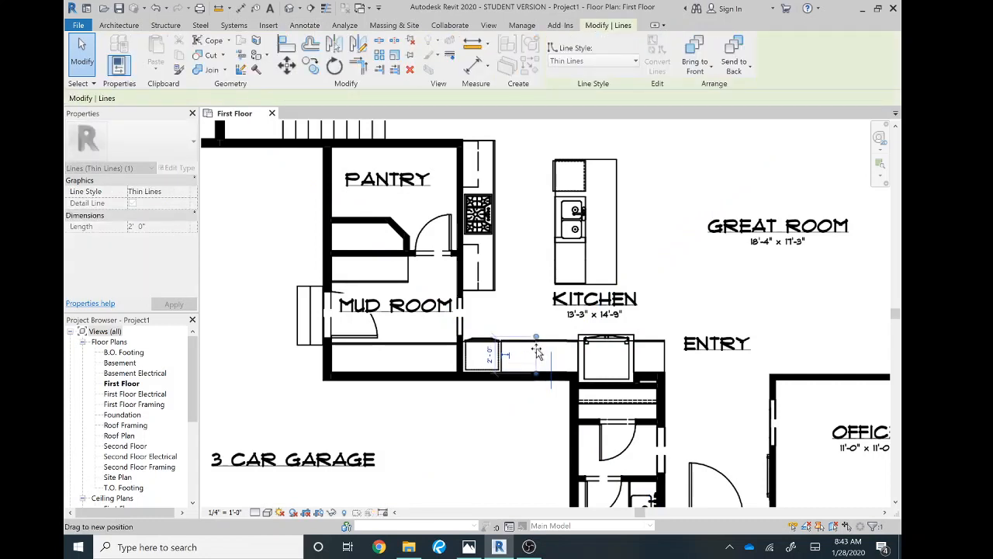
scroll(544, 351, "down", 5)
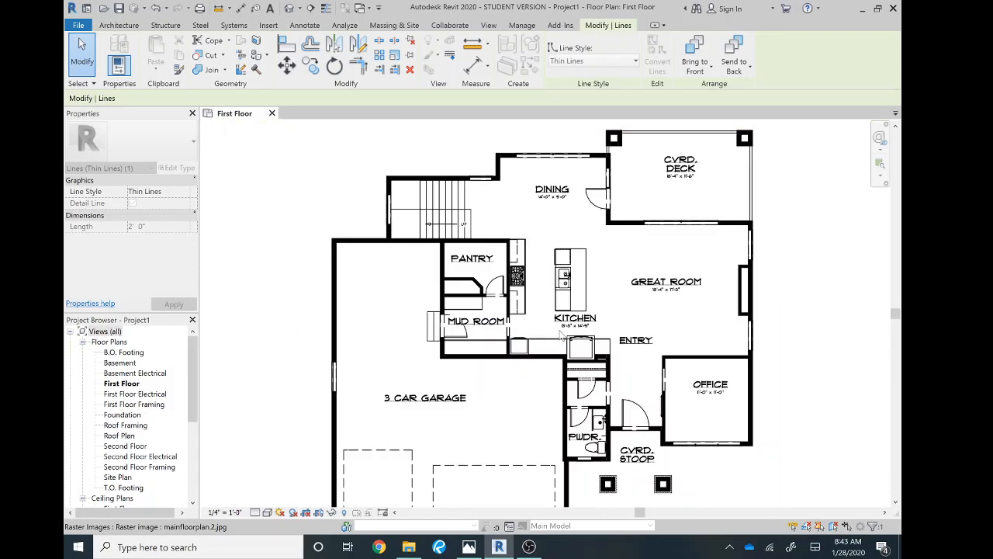
left_click(340, 164)
left_click_drag(326, 155, 307, 137)
Realign the 2'-0" reference line with the counter's wall face and enlarge the floor plan image to about 58'-5" wide
scroll(558, 334, "up", 8)
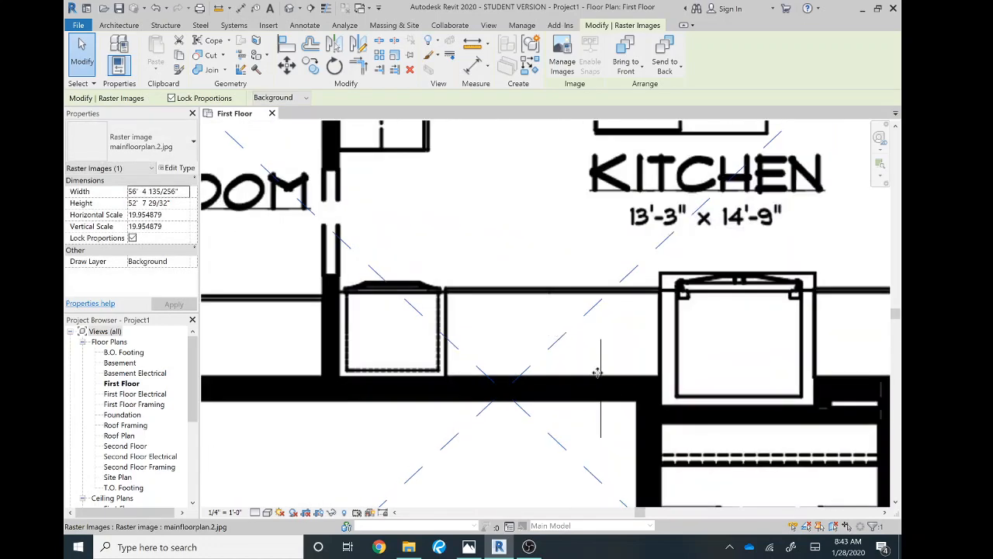
key("Escape")
left_click_drag(601, 370, 542, 315)
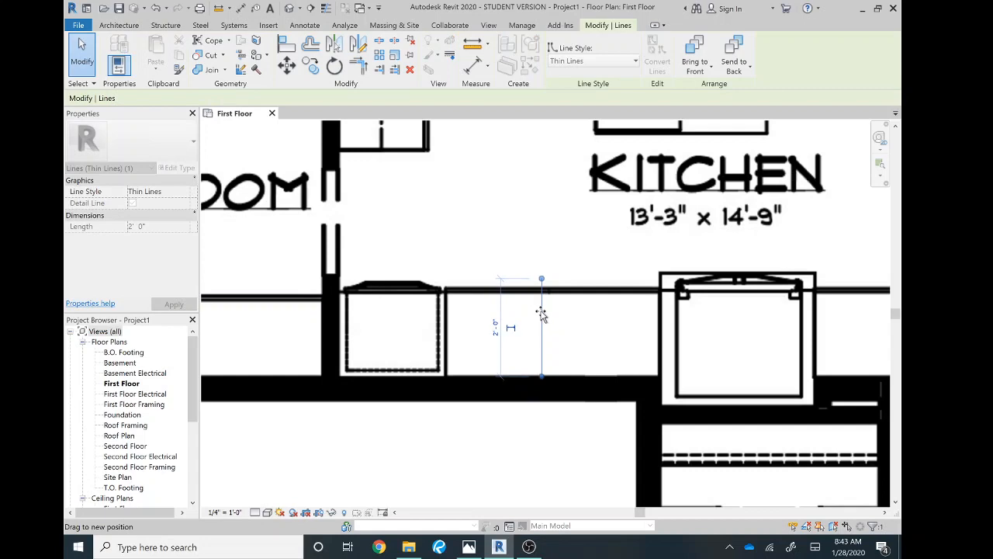
scroll(594, 275, "down", 10)
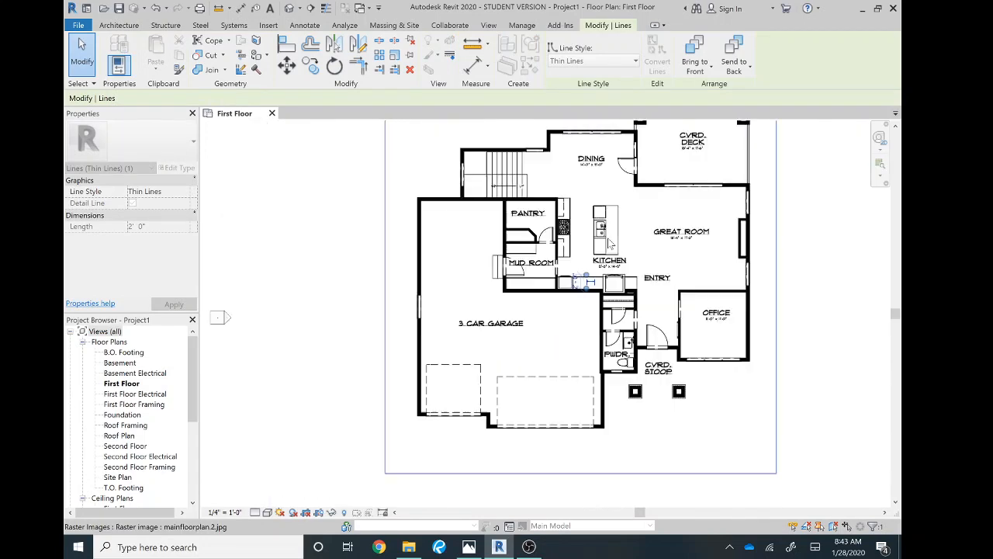
middle_click_drag(608, 239, 593, 314)
left_click_drag(371, 185, 357, 170)
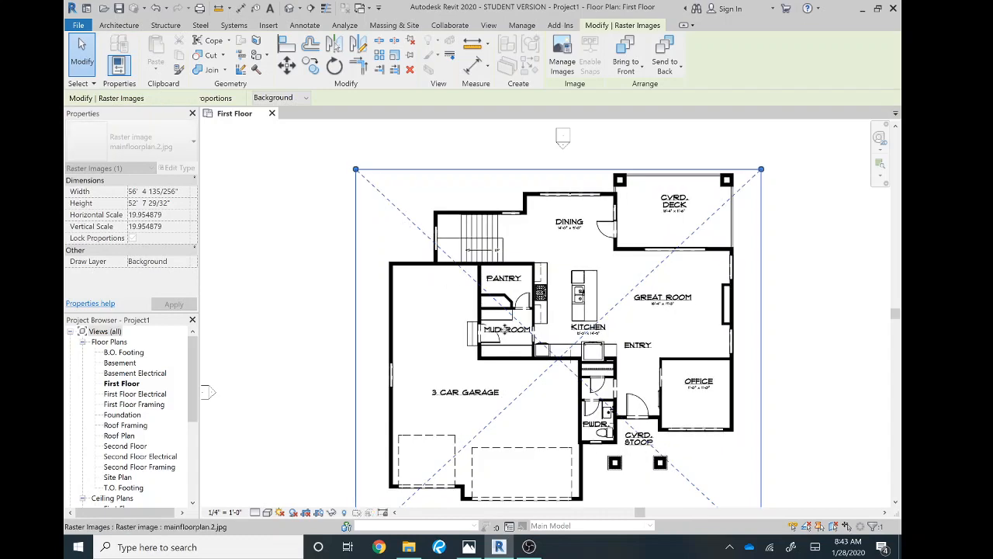
Reposition the 2'-0" reference line across the kitchen counter, with its lower end at the wall face
scroll(607, 377, "up", 8)
middle_click_drag(608, 376, 671, 412)
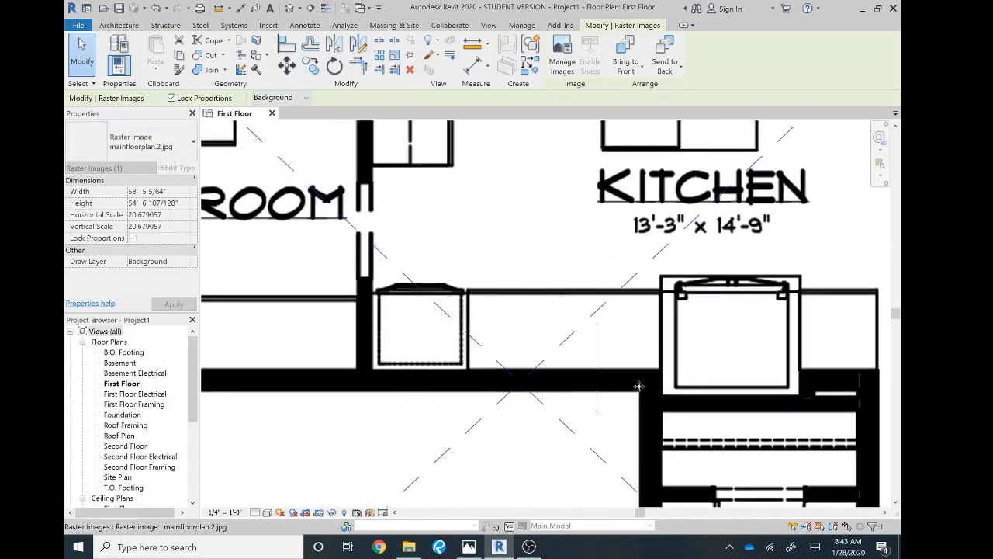
left_click_drag(595, 353, 553, 317)
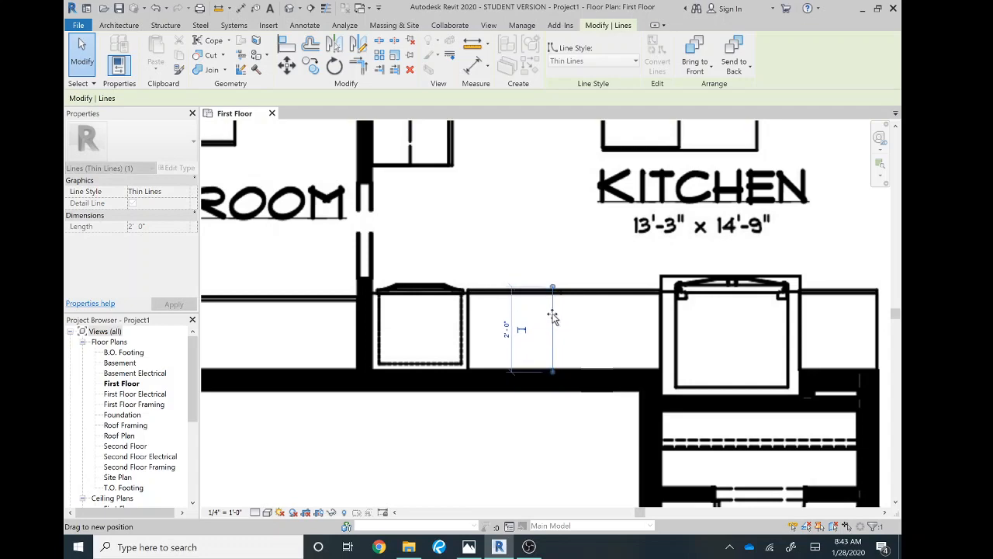
left_click_drag(554, 314, 553, 314)
Enlarge the floor plan image proportionally by its upper-left corner to about 60'-3" wide
scroll(547, 295, "down", 6)
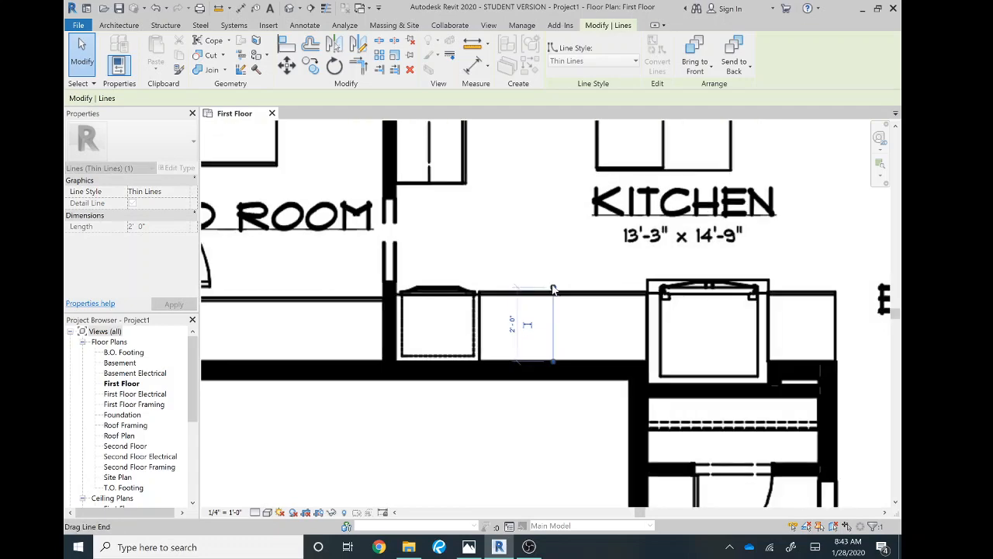
scroll(514, 198, "down", 2)
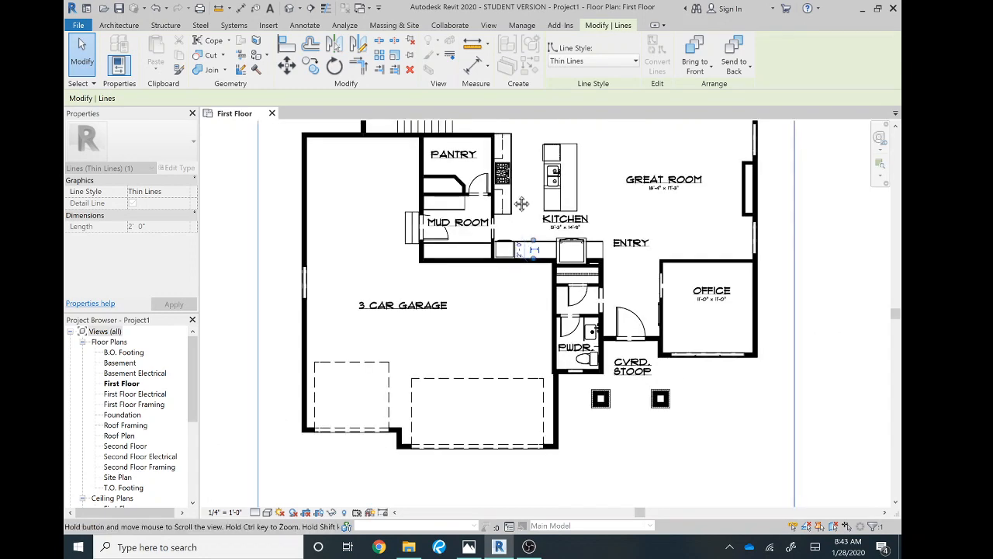
middle_click_drag(516, 200, 541, 328)
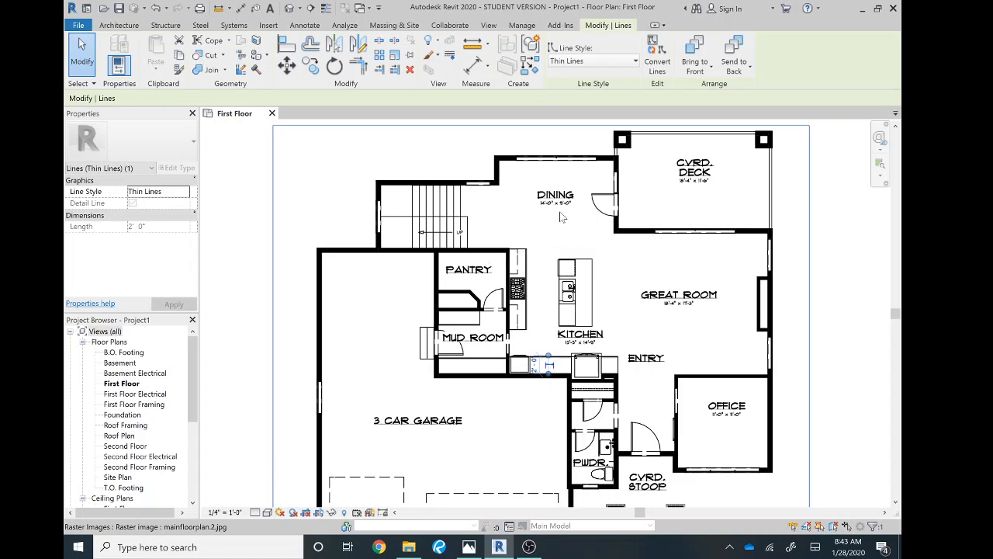
left_click(293, 133)
scroll(291, 133, "up", 1)
middle_click_drag(292, 134, 305, 159)
left_click_drag(282, 149, 264, 130)
scroll(595, 450, "down", 2)
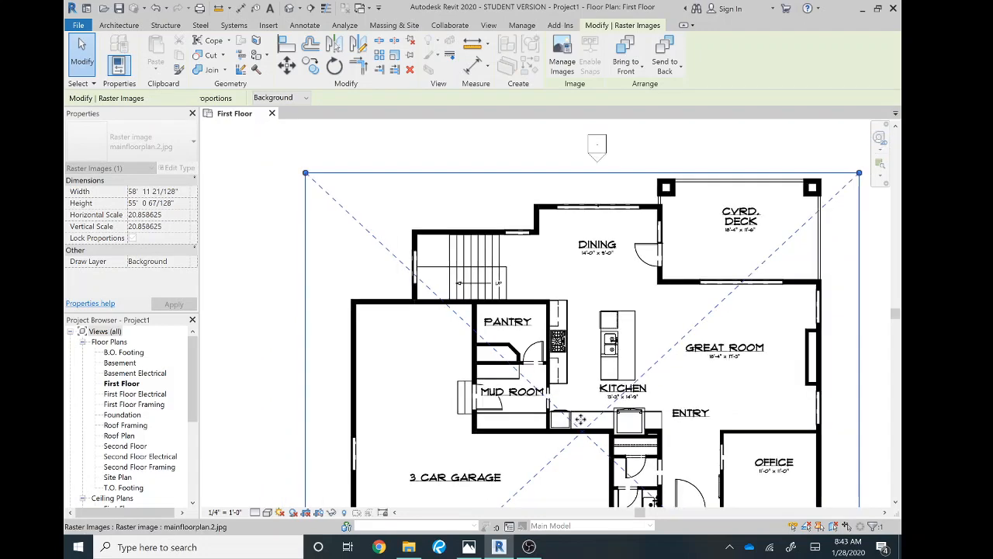
Move the 2'-0" reference line onto the enlarged kitchen counter to compare it with the counter depth
scroll(610, 425, "up", 4)
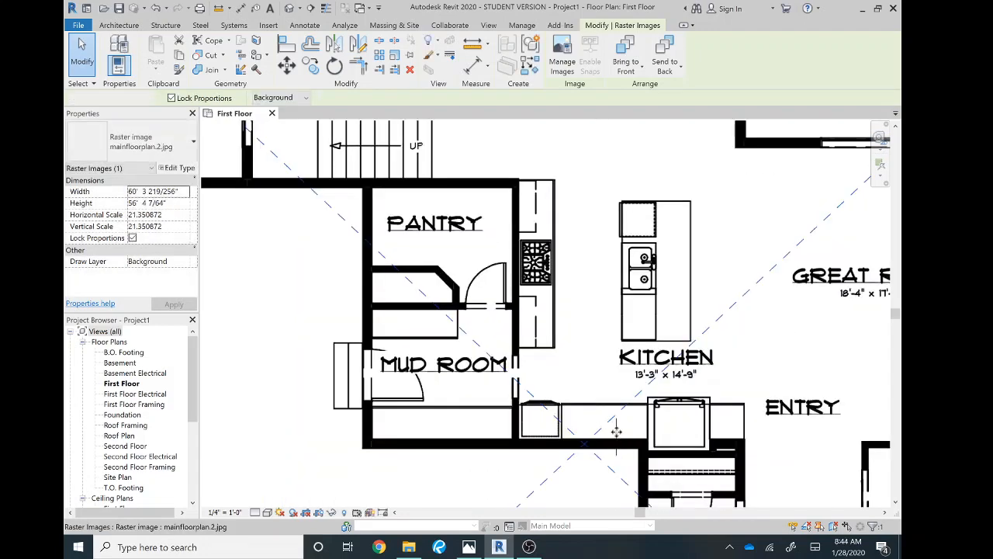
key("Escape")
left_click(609, 421)
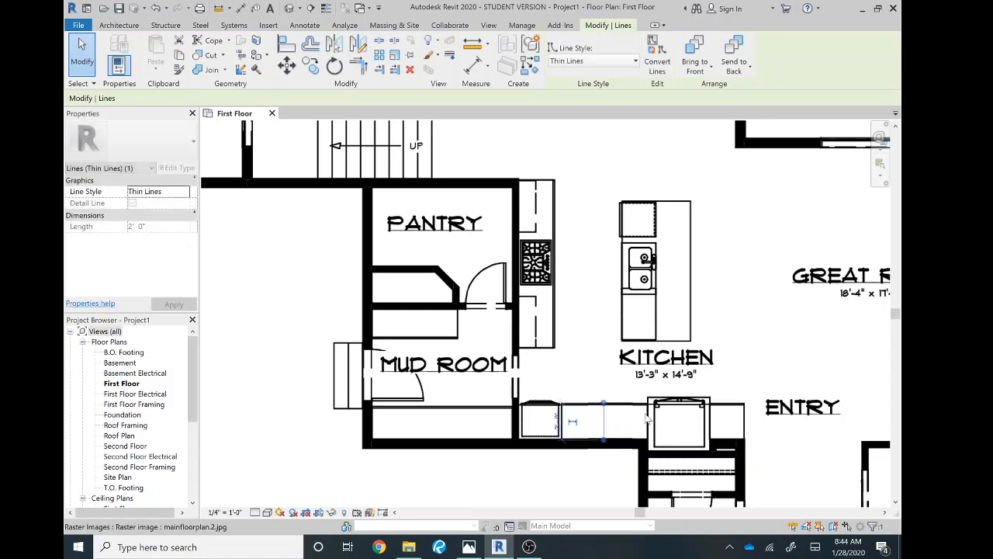
key("Escape")
Pin the scaled floor plan image in place
scroll(641, 403, "down", 5)
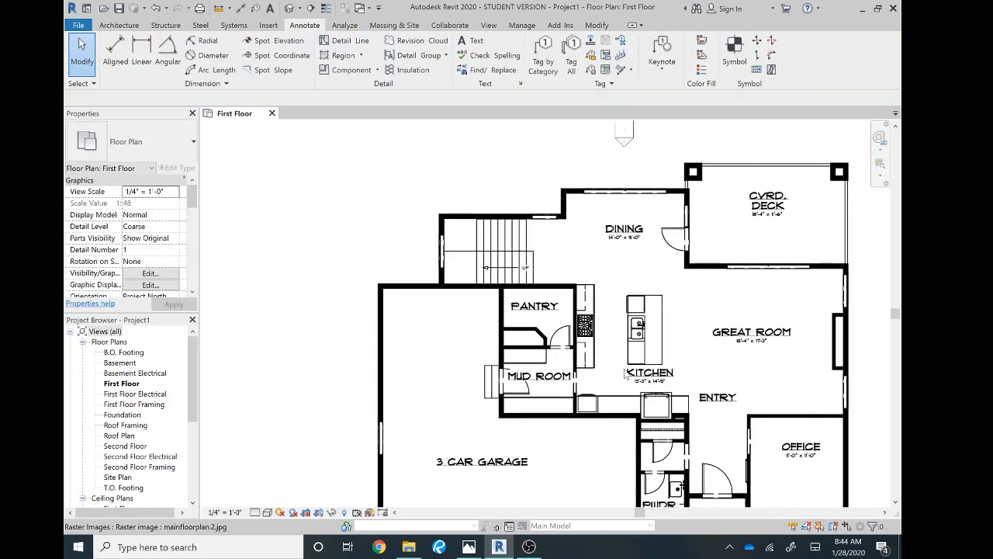
left_click(610, 317)
scroll(619, 364, "down", 3)
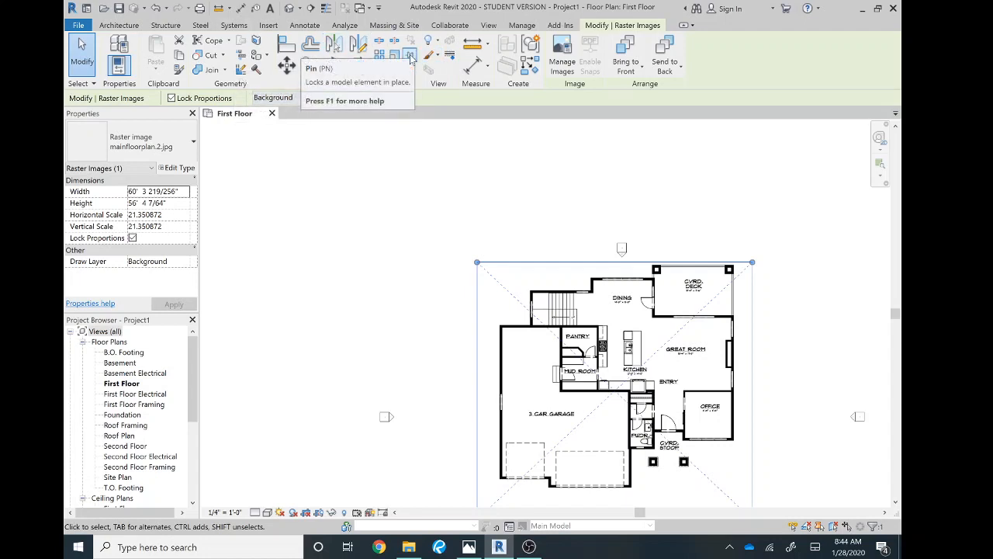
scroll(625, 291, "up", 1)
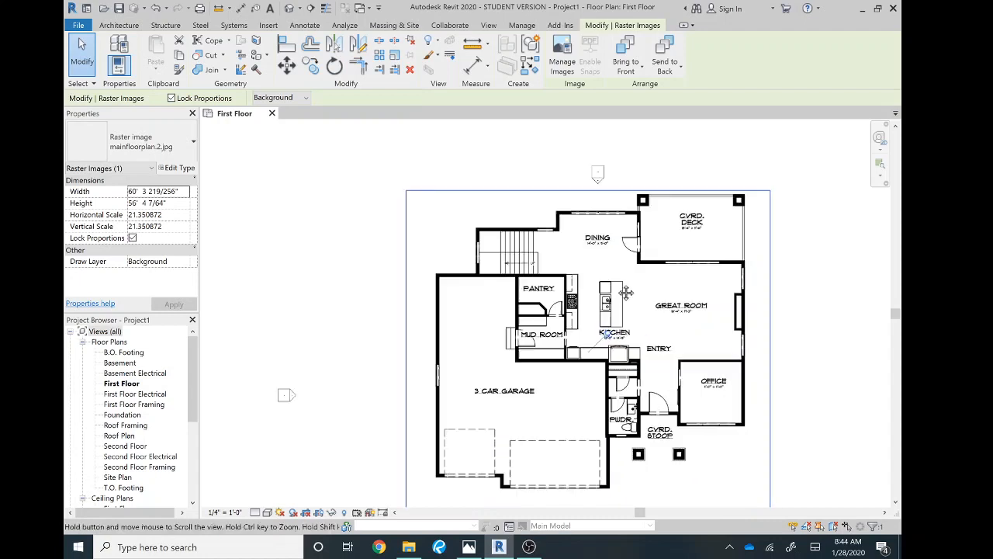
scroll(625, 292, "up", 1)
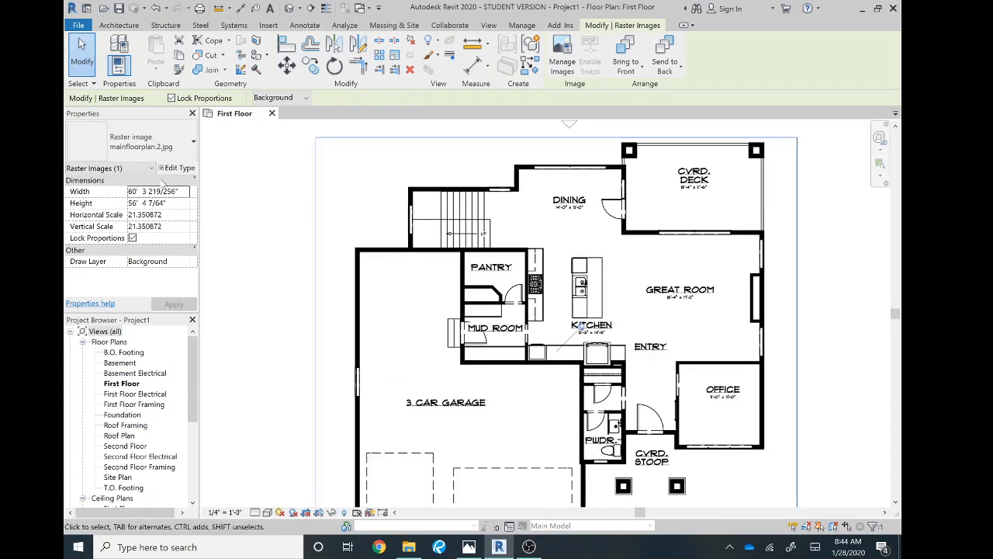
Start a chain of Generic - 6" walls at the garage's back wall, tracing the stairwell's 7'-6" side wall and its back wall
left_click(134, 26)
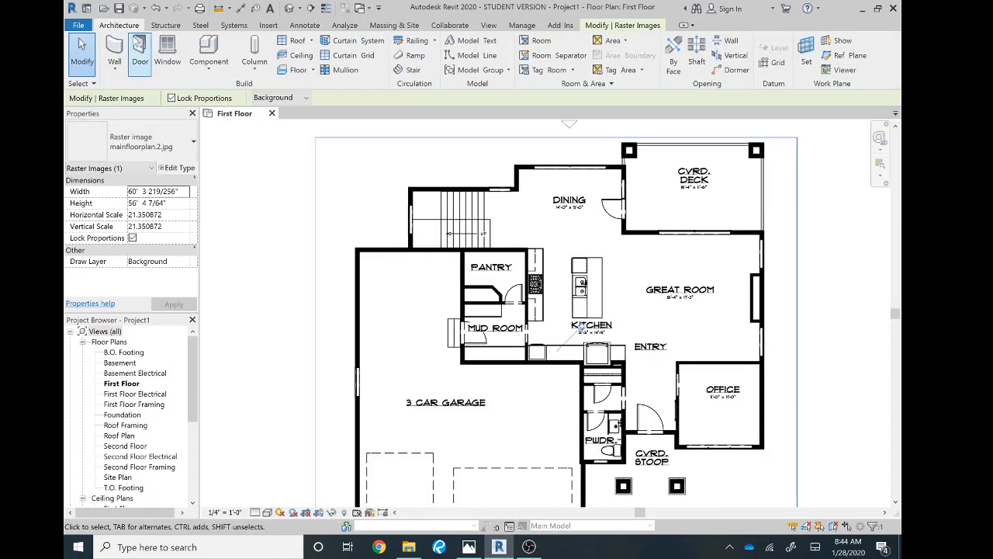
left_click(115, 51)
scroll(408, 248, "up", 2)
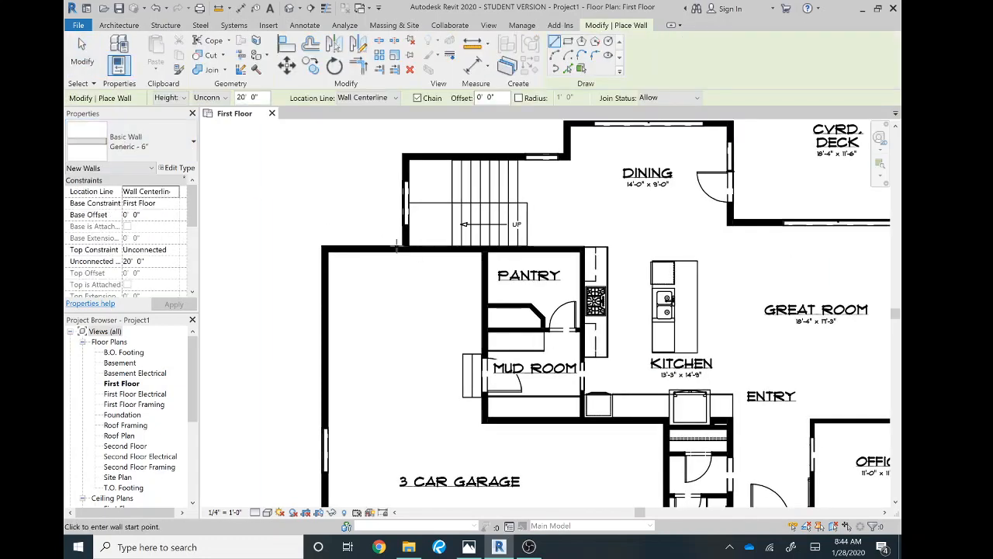
left_click(406, 247)
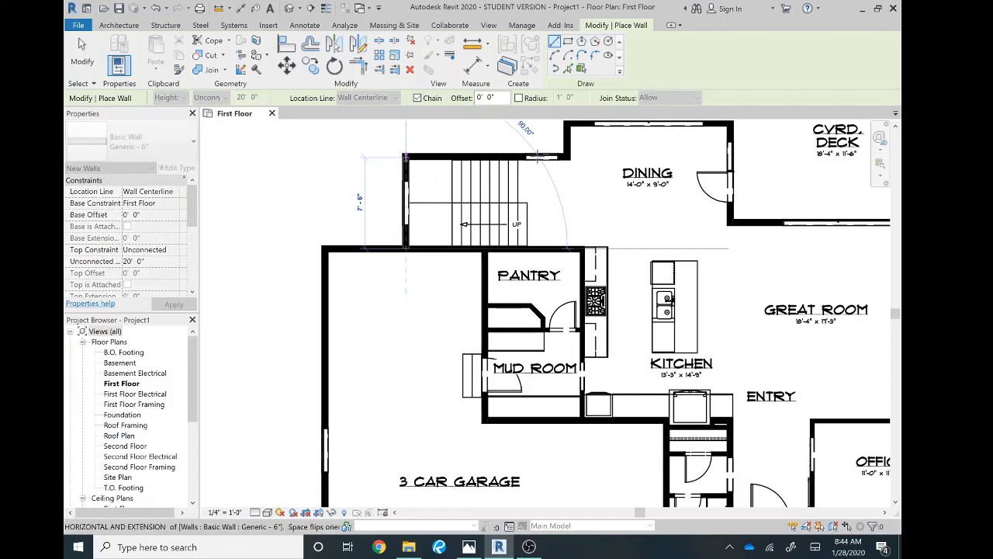
left_click(404, 156)
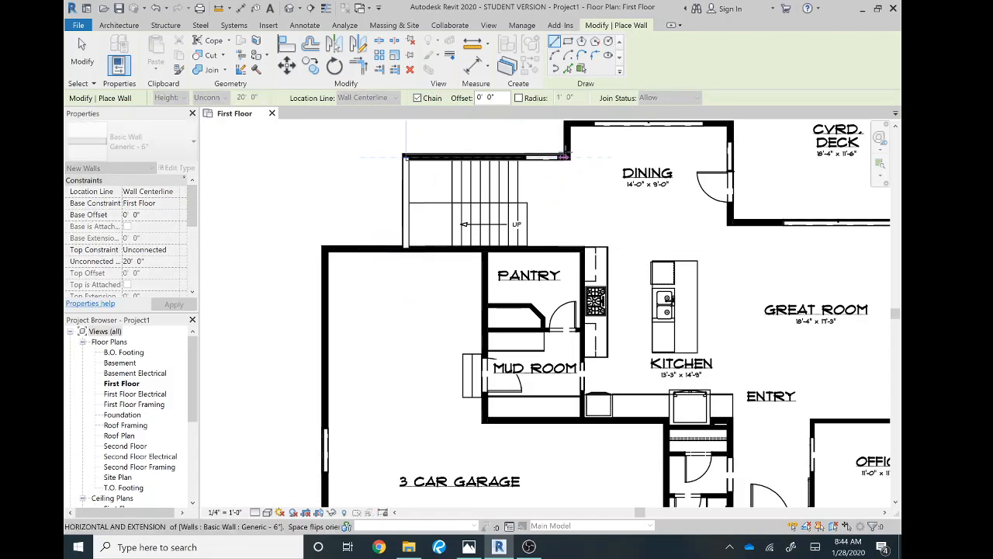
left_click(568, 157)
Continue the wall chain around the dining room with a 3'-0" jog, a 13'-6" back wall and an 8'-6" deck-side wall
middle_click_drag(559, 164, 524, 221)
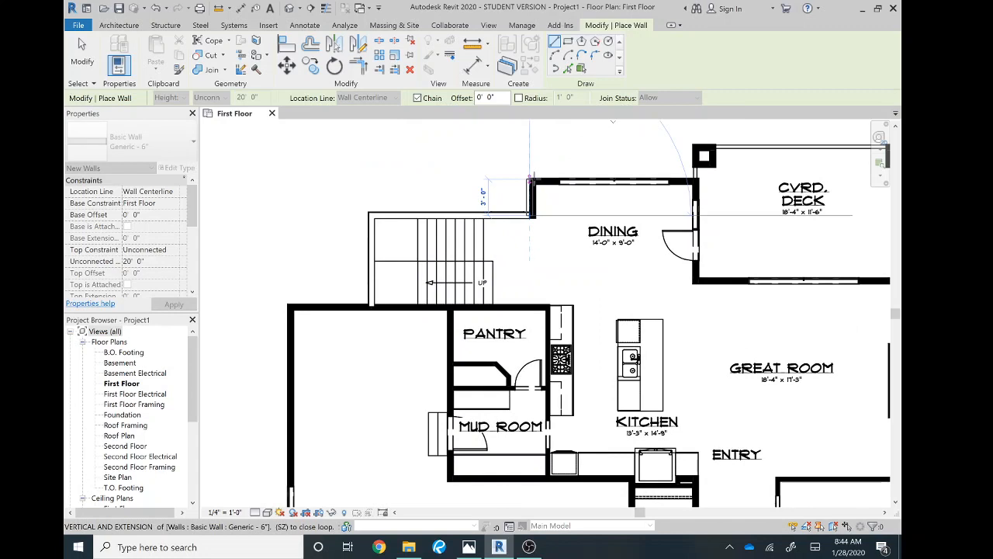
left_click(532, 180)
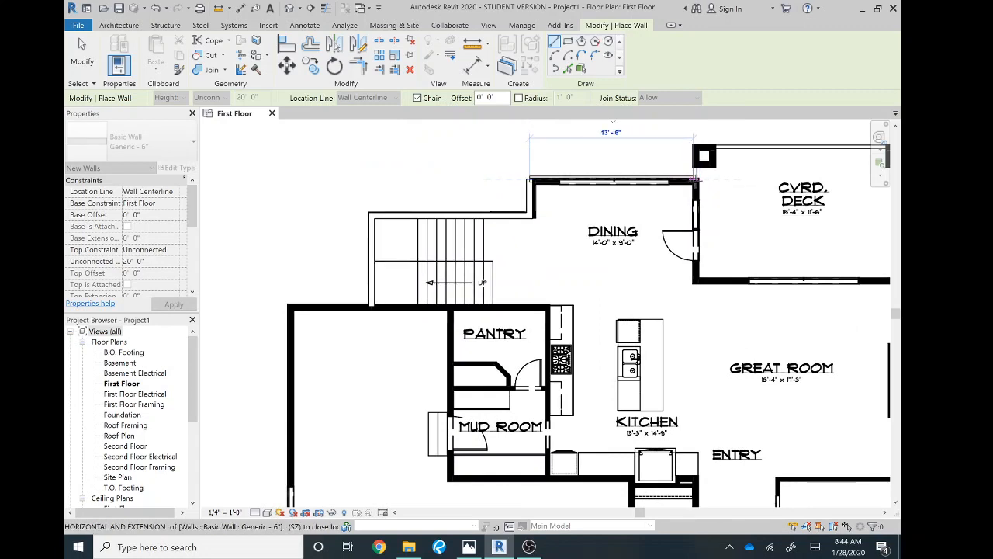
left_click(695, 180)
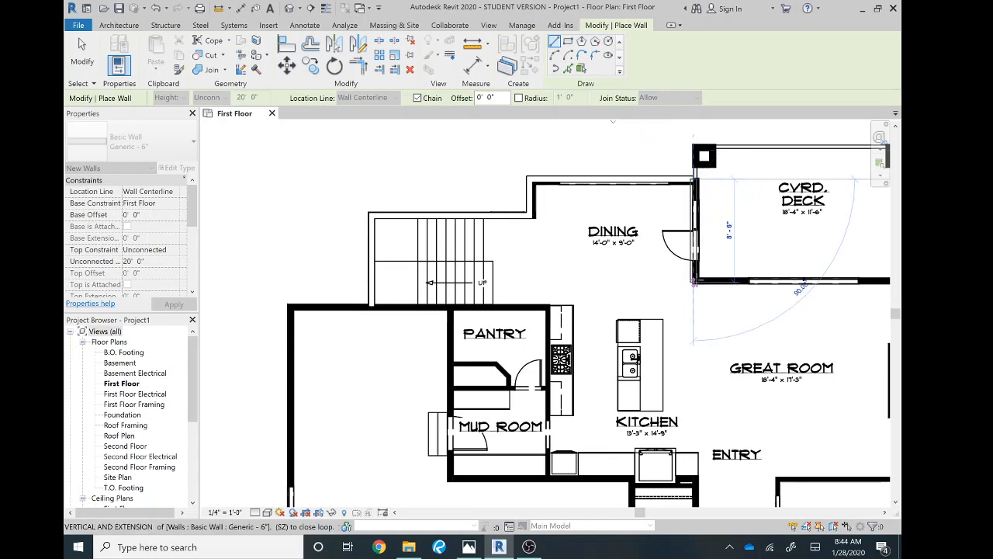
left_click(694, 283)
Continue the wall chain between the deck and great room, down the outer side wall, and across the office front
middle_click_drag(765, 292, 452, 288)
scroll(461, 288, "up", 1)
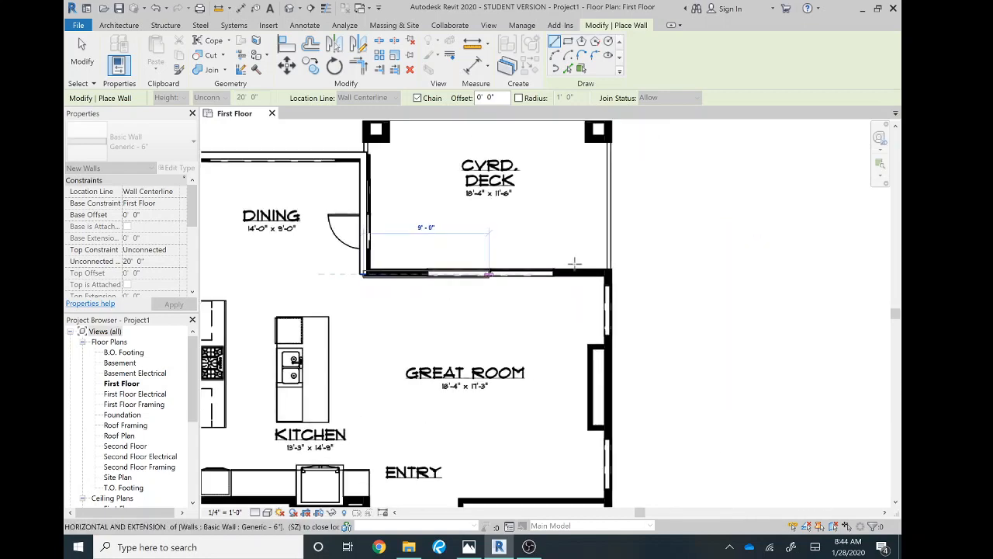
left_click(600, 274)
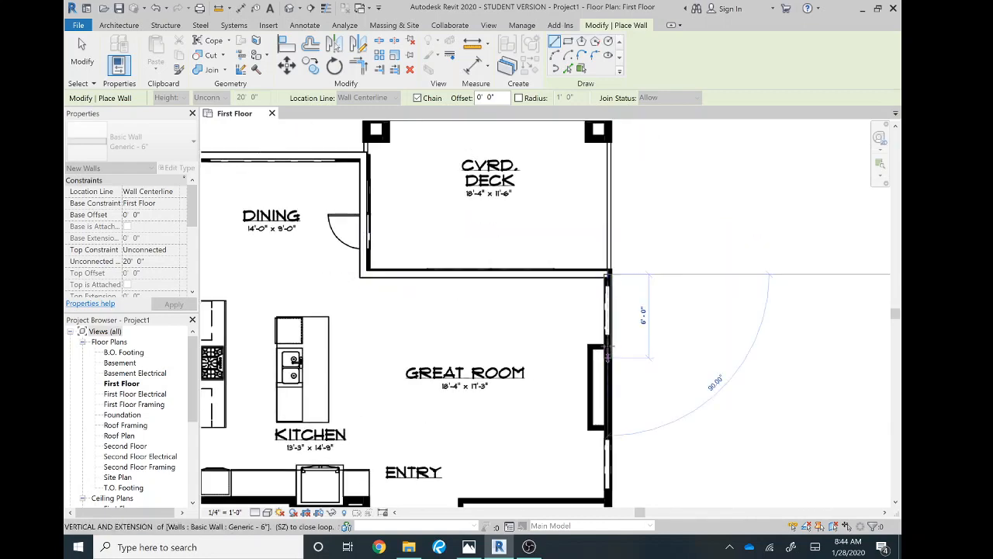
middle_click_drag(620, 303, 646, 131)
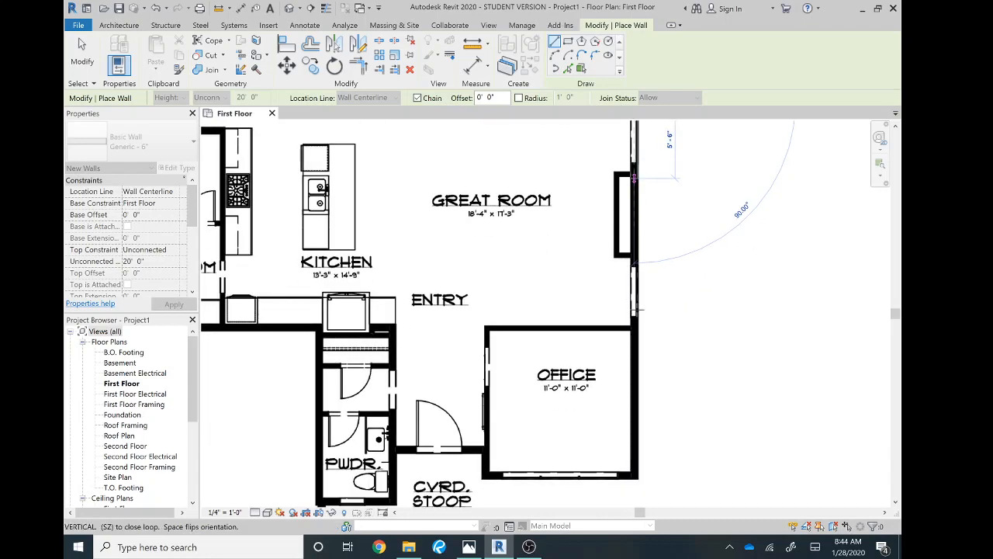
left_click(634, 476)
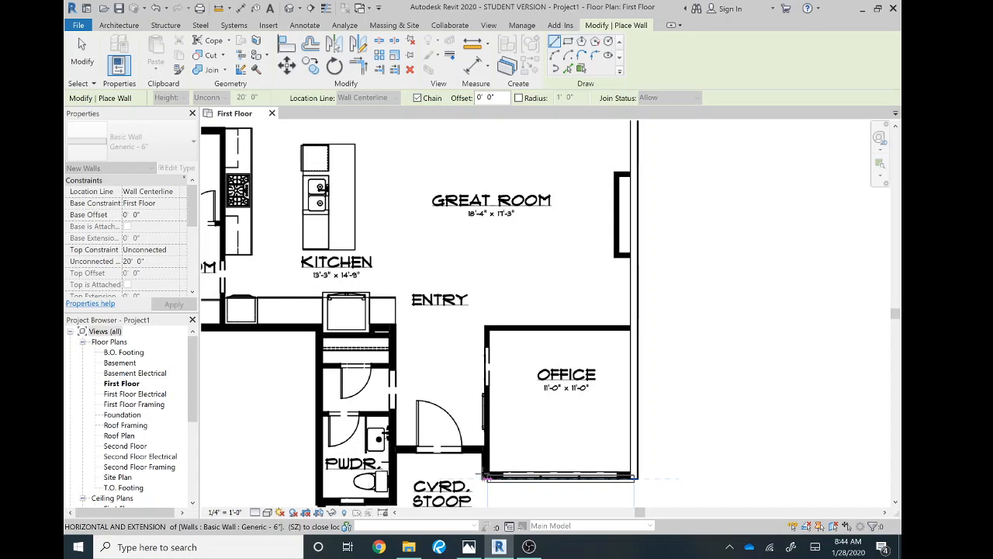
left_click(487, 476)
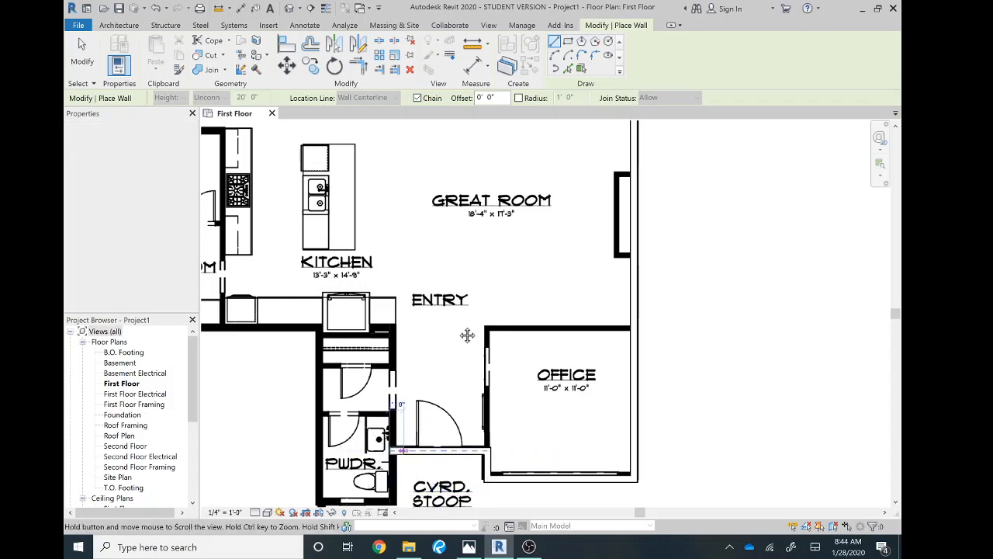
Continue the wall chain past the front entry, around the powder room, and along the garage side wall to its front corner
middle_click_drag(400, 490, 523, 345)
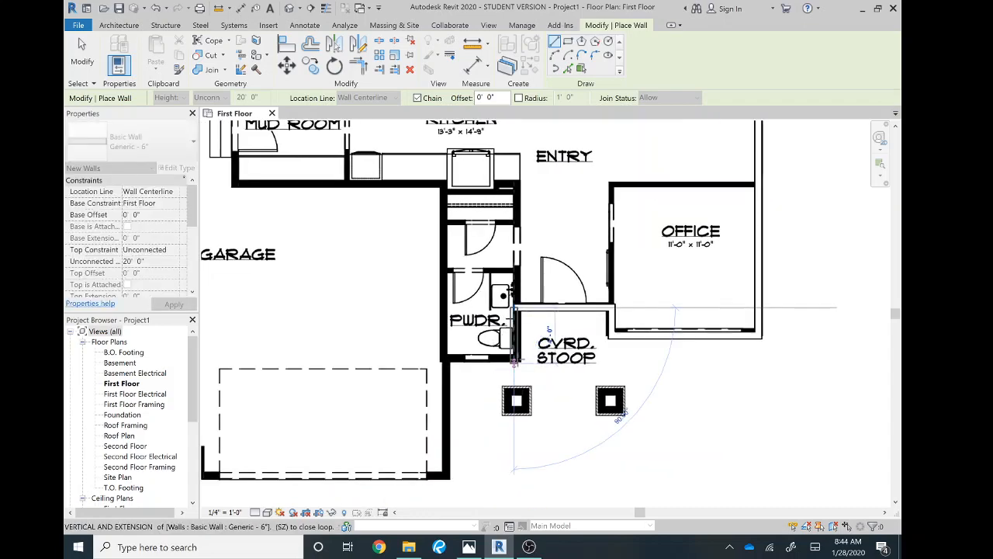
left_click(513, 357)
left_click(445, 358)
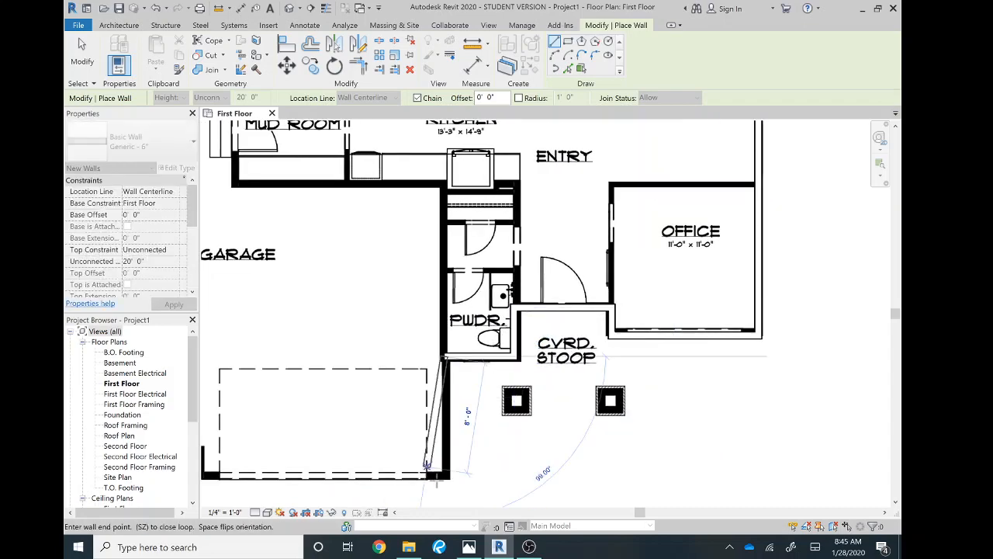
left_click(444, 476)
Trace the garage's front walls across the wide door, back along the 1'-6" jog, and 11'-0" across the single door
scroll(425, 464, "up", 1)
middle_click_drag(424, 463, 882, 409)
scroll(881, 410, "down", 1)
left_click(657, 420)
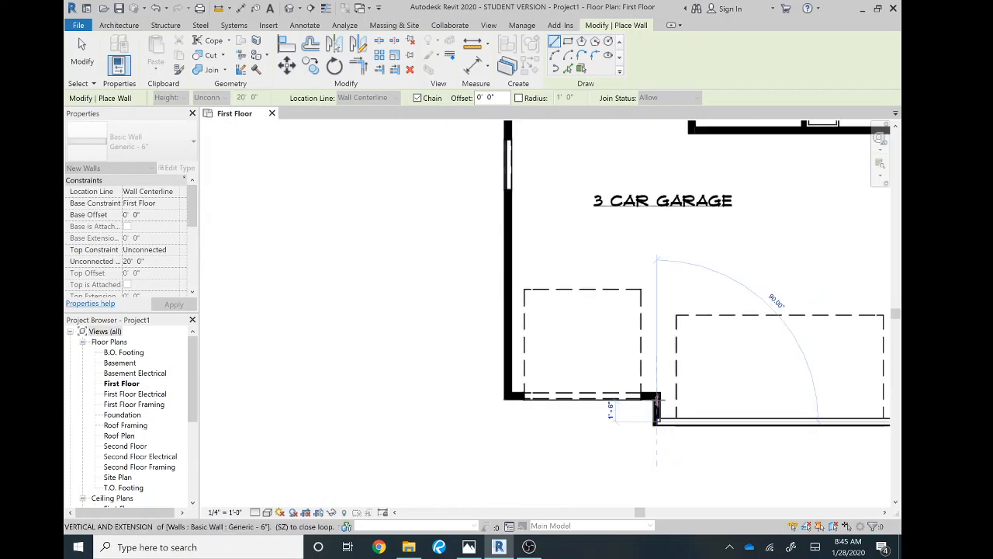
left_click(656, 396)
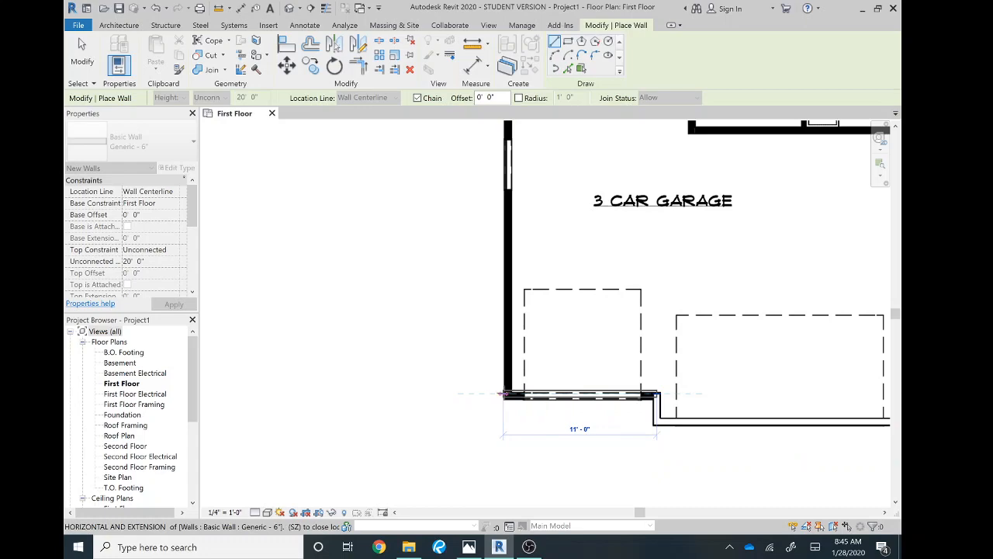
left_click(503, 394)
Close the exterior wall chain up the garage's outer side wall and along its back wall to the stair corner
scroll(502, 392, "down", 3)
scroll(495, 292, "up", 2)
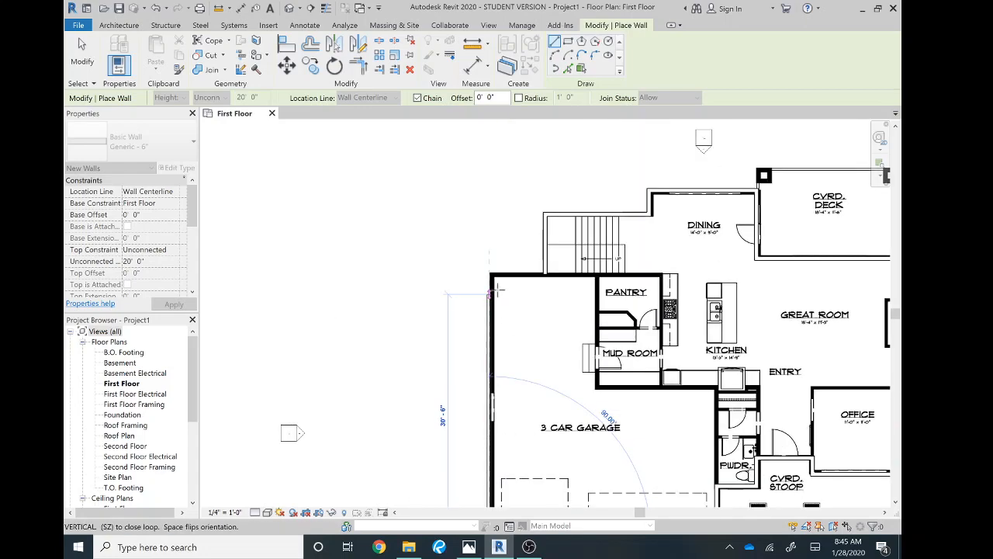
scroll(494, 292, "up", 4)
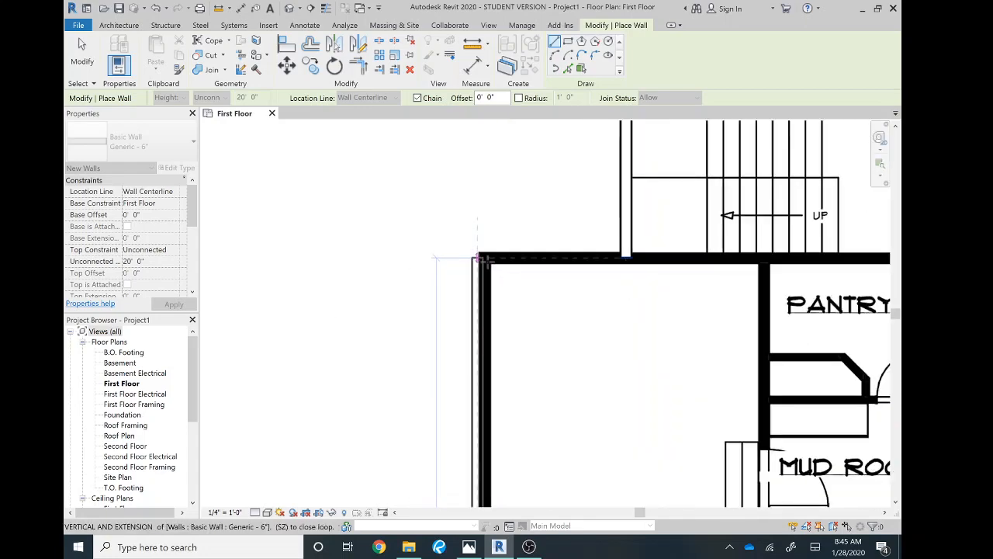
left_click(477, 258)
left_click(627, 258)
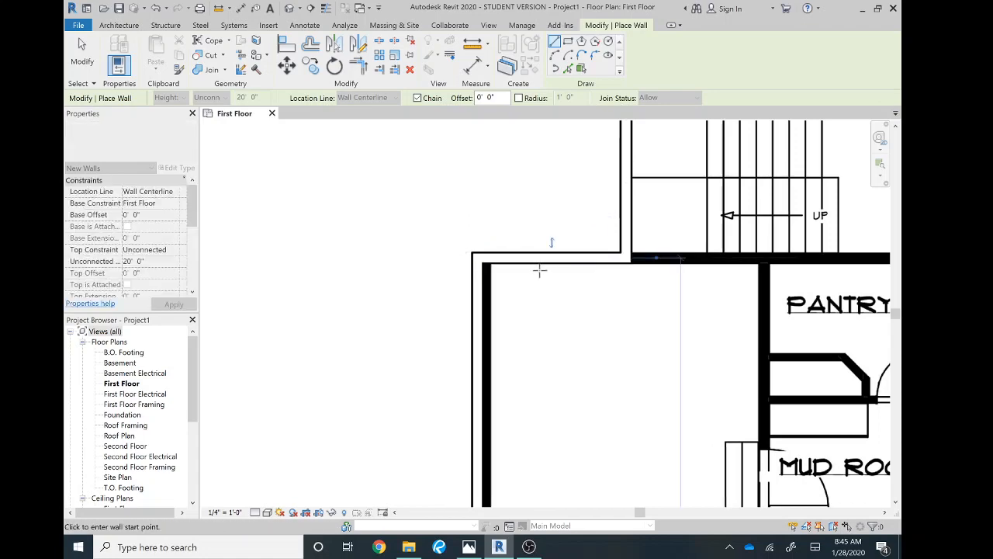
key("Escape")
key("Escape")
Temporarily hide the mainfloorplan.2.jpg floor plan image in the First Floor view so only the walls show
scroll(547, 273, "down", 3)
middle_click_drag(598, 276, 503, 274)
left_click(652, 308)
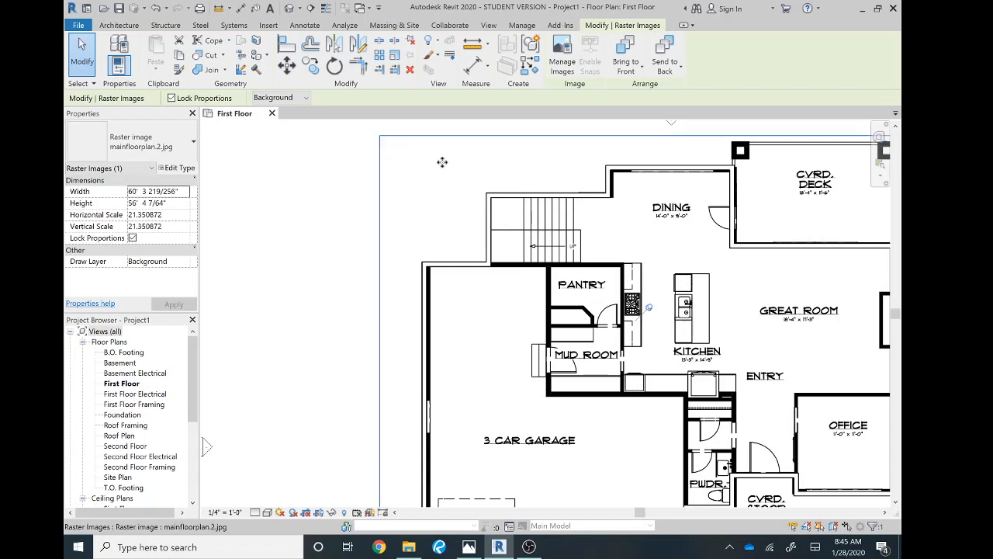
key("h")
key("h")
scroll(575, 259, "down", 1)
middle_click_drag(550, 236, 526, 208)
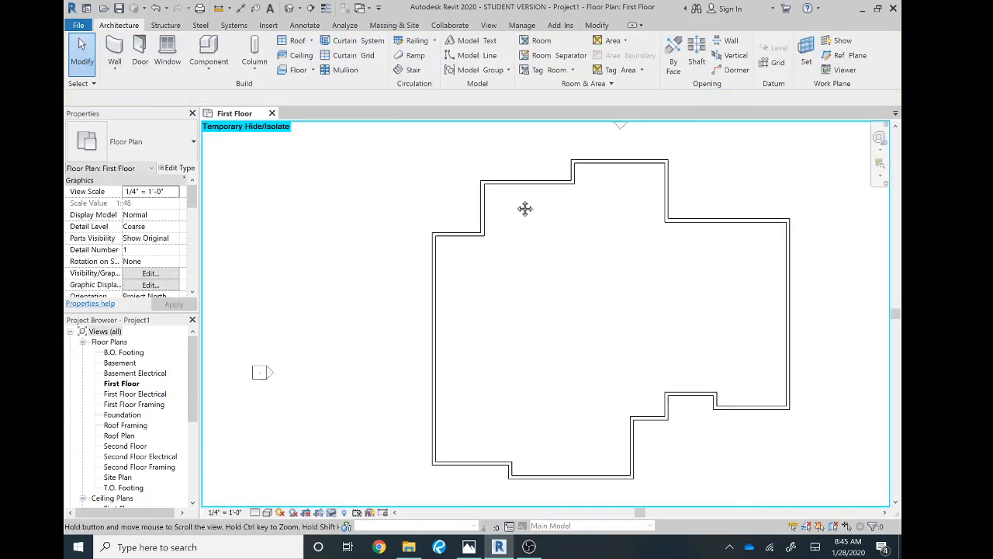
scroll(519, 206, "down", 2)
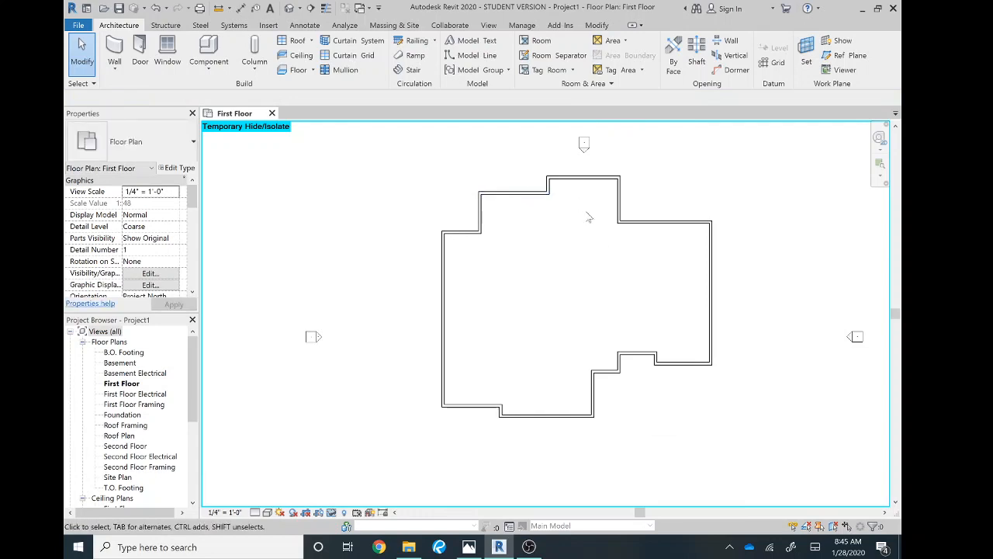
scroll(607, 365, "up", 1)
middle_click_drag(630, 285, 552, 276)
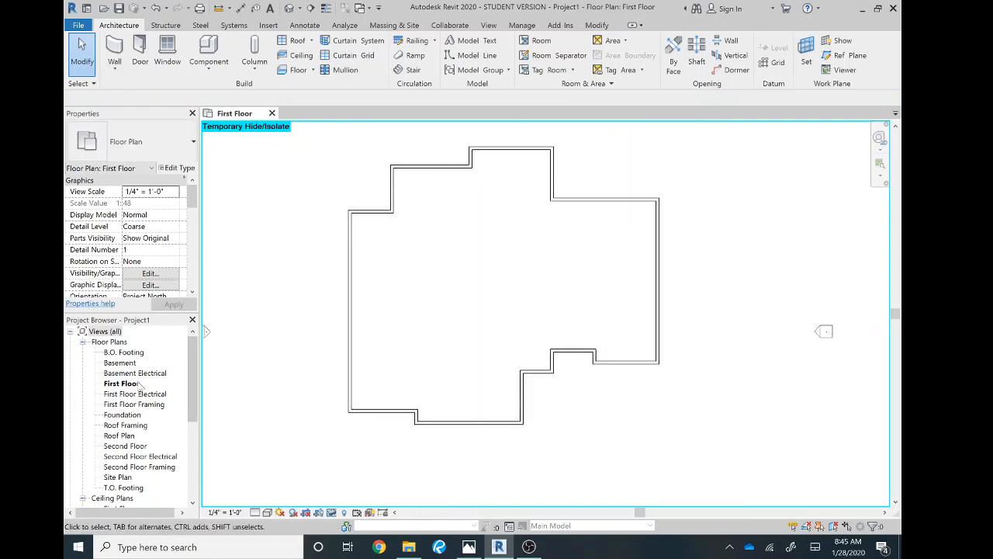
middle_click_drag(578, 374, 585, 383)
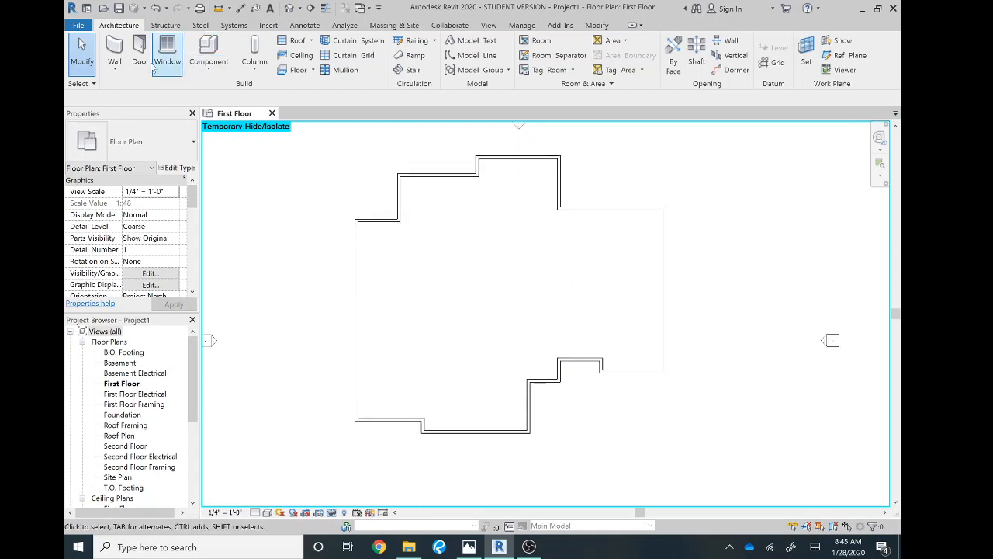
Draw two interior walls enclosing a room about 10'-6" by 14'-6" in the back corner of the great room side
left_click(117, 53)
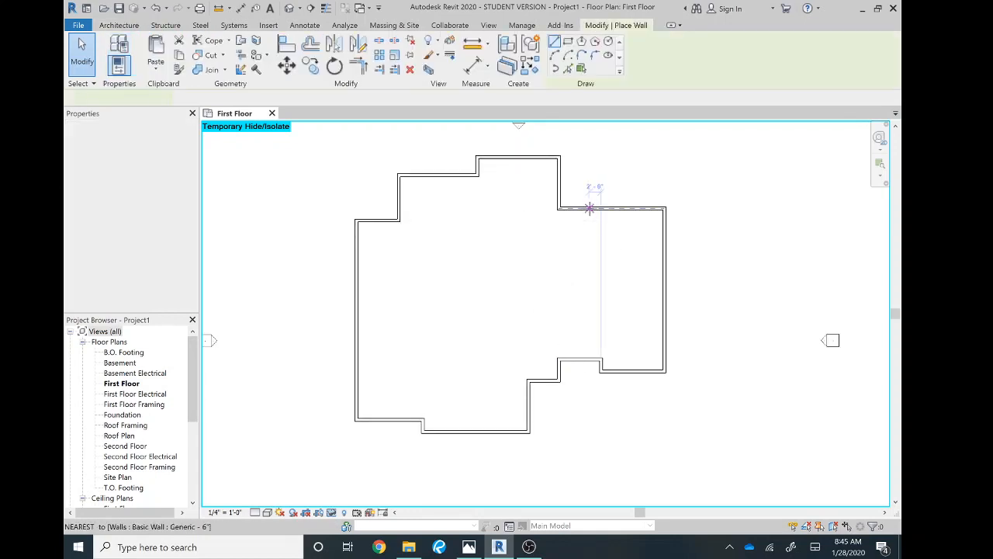
left_click(599, 210)
left_click(602, 295)
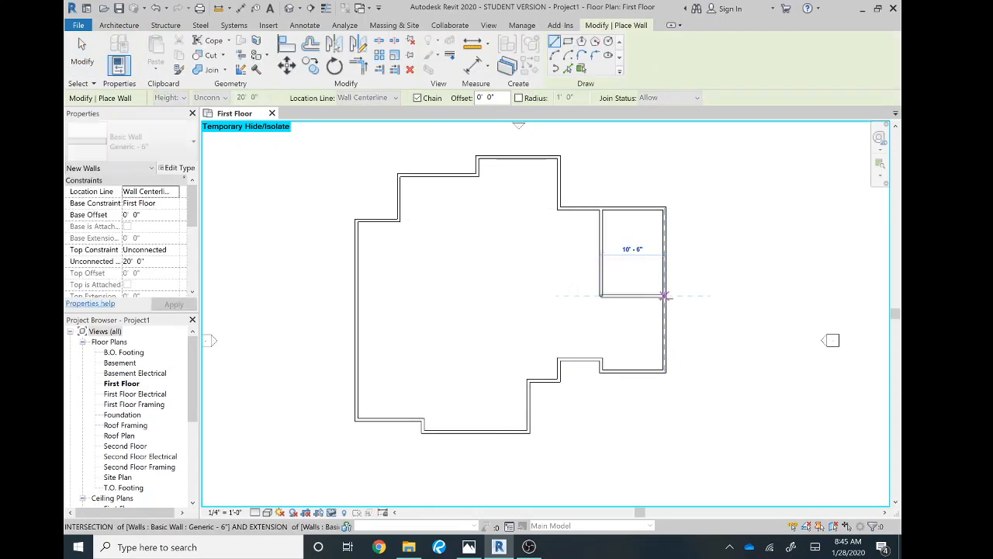
left_click(665, 296)
key("Escape")
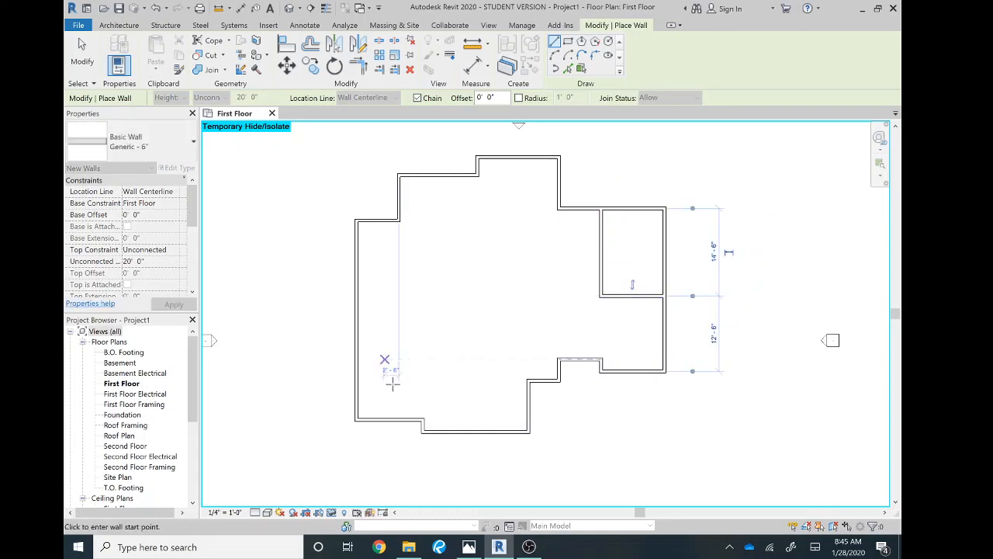
Draw interior walls enclosing the garage, extending its inner side wall back and running a 28'-6" wall across to the outer side wall
left_click(528, 380)
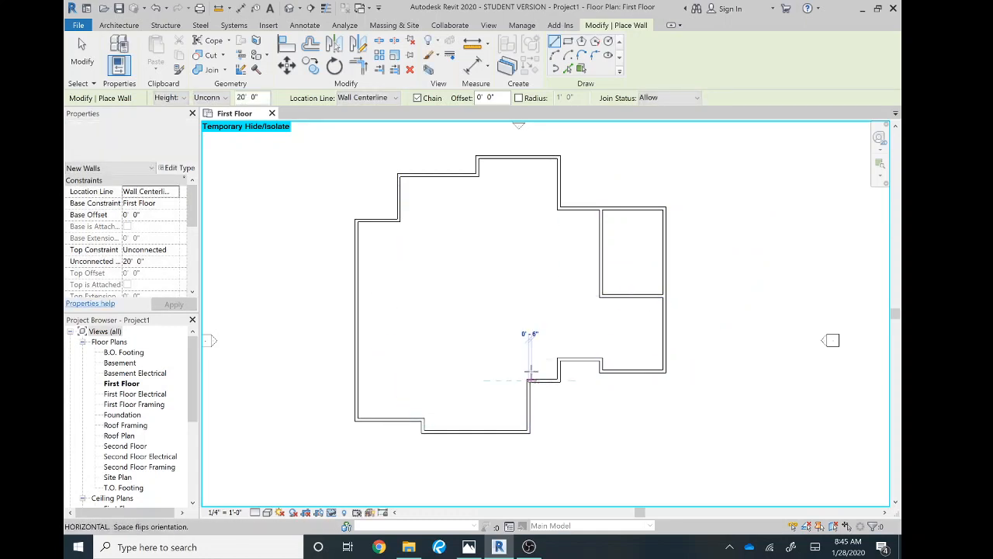
left_click(529, 301)
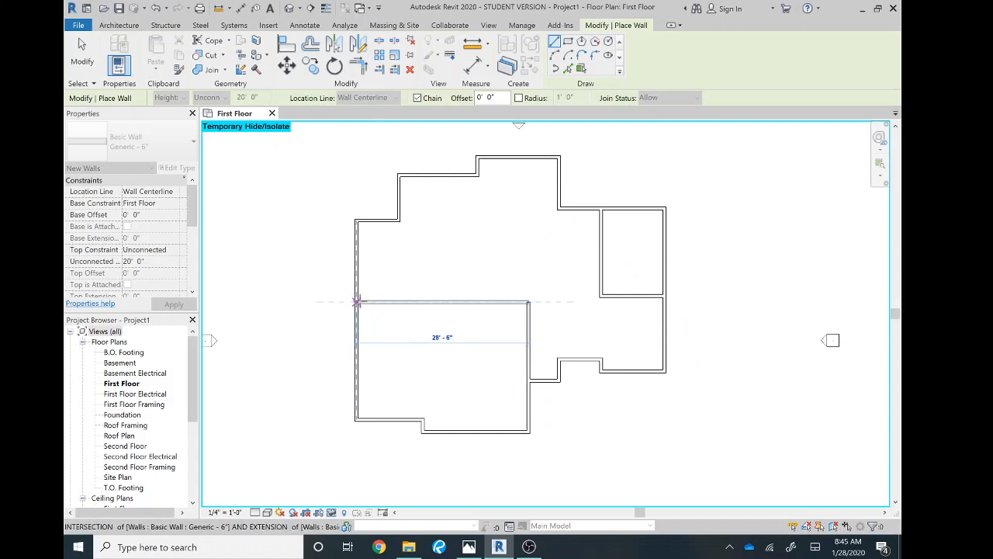
left_click(426, 283)
key("Escape")
key("Escape")
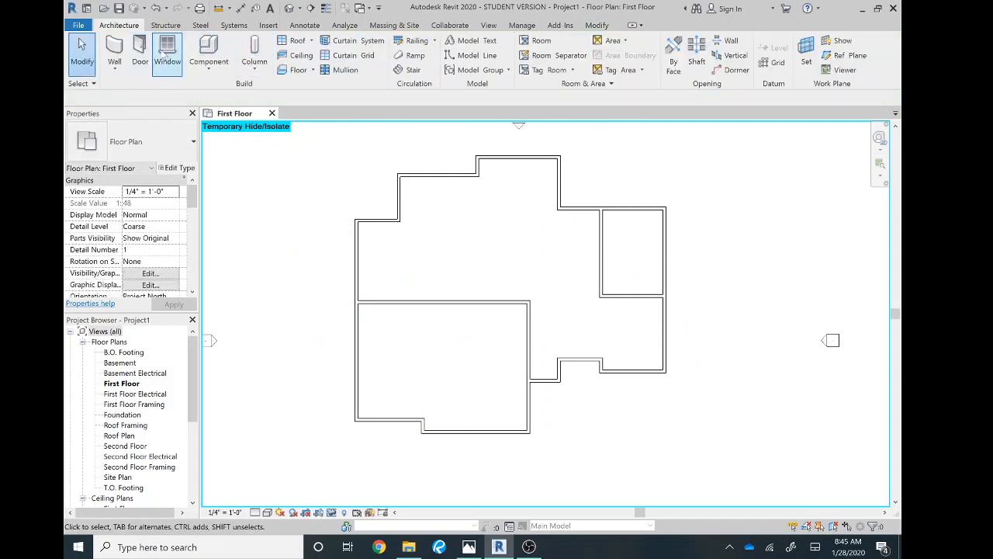
Place a Sliding-Closet 72" x 84" door in the corner room's inner wall and a Single-Raised Panel with Sidelights 34" x 80" door at the front entry
left_click(141, 53)
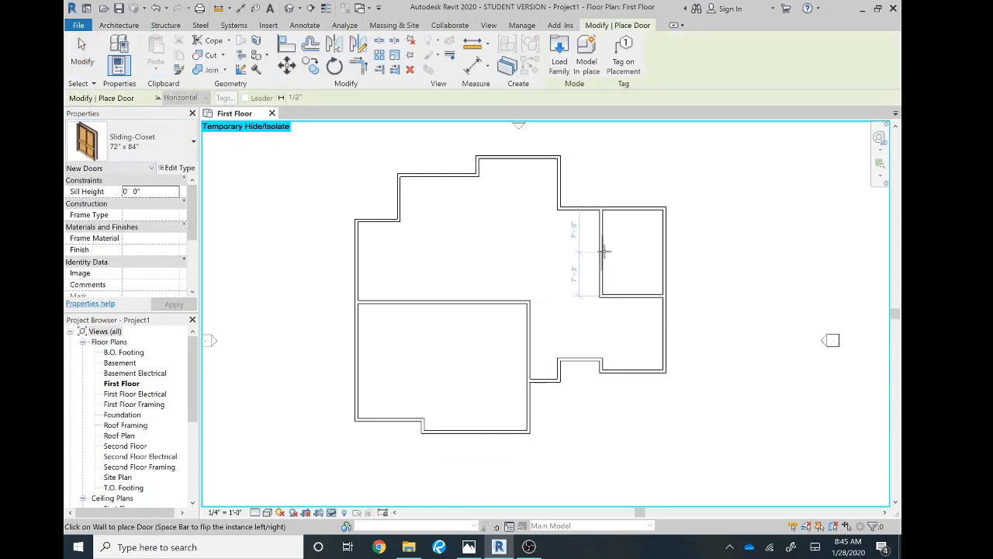
left_click(665, 252)
left_click(132, 141)
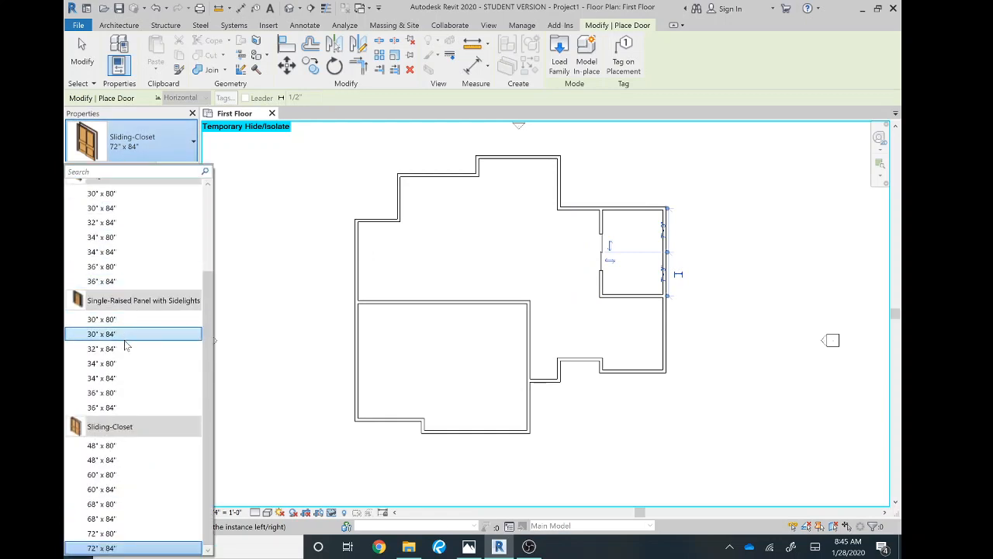
scroll(133, 345, "up", 3)
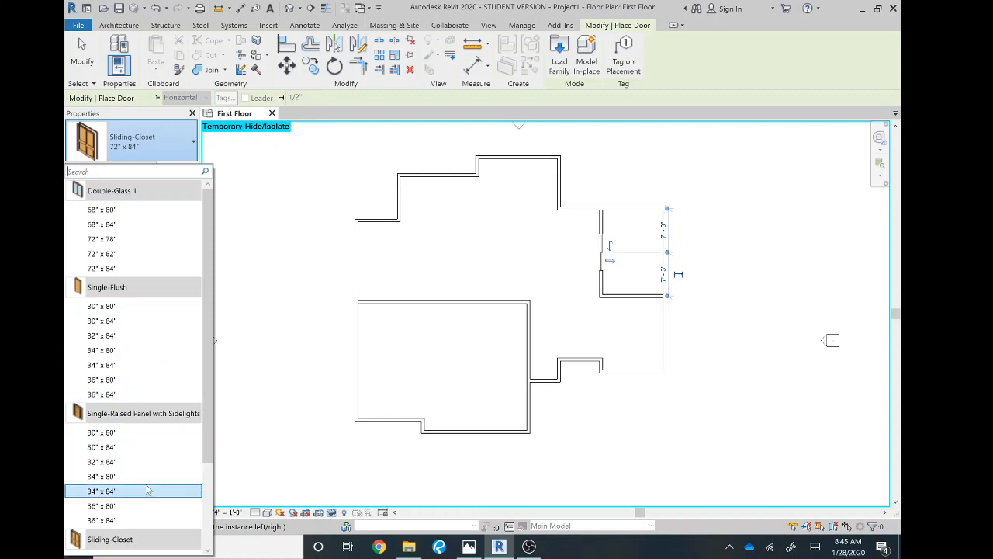
left_click(121, 479)
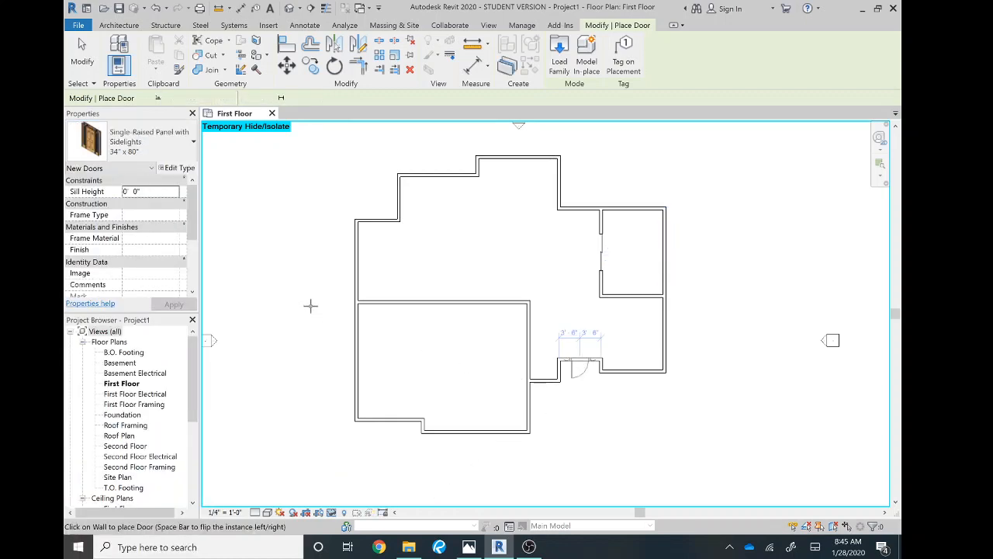
Place a Double-Glass 1 68" x 80" door centered in the dining room's back wall, swinging outward
left_click(136, 142)
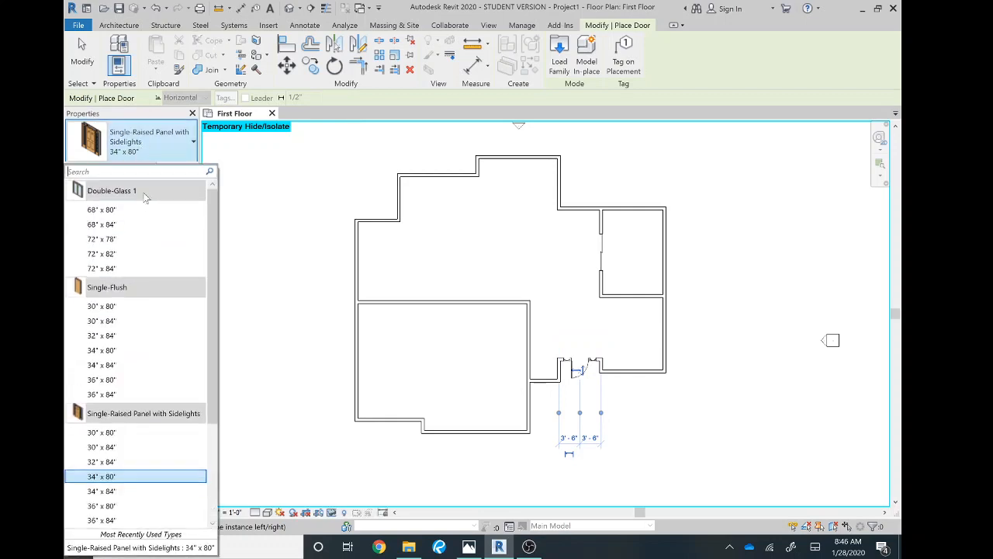
left_click(105, 209)
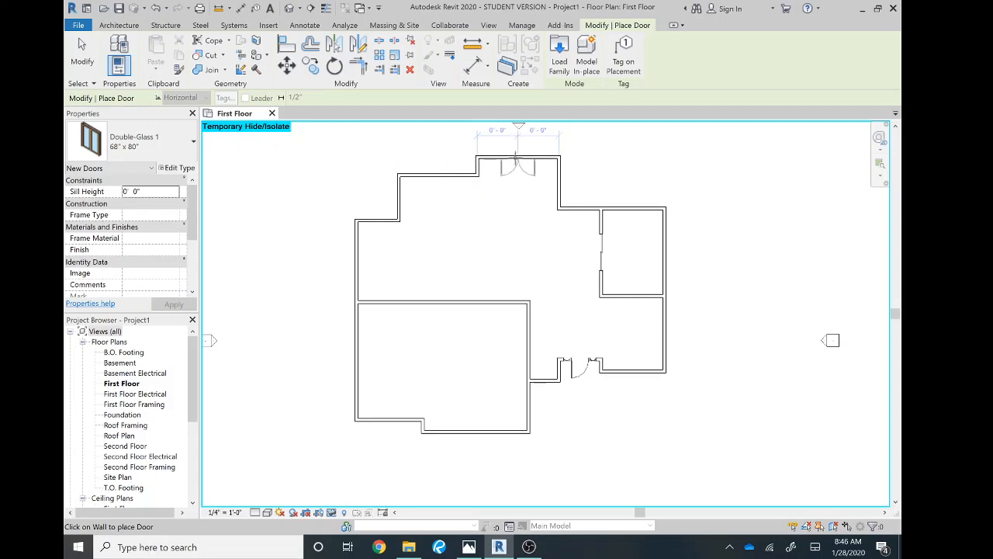
left_click(514, 149)
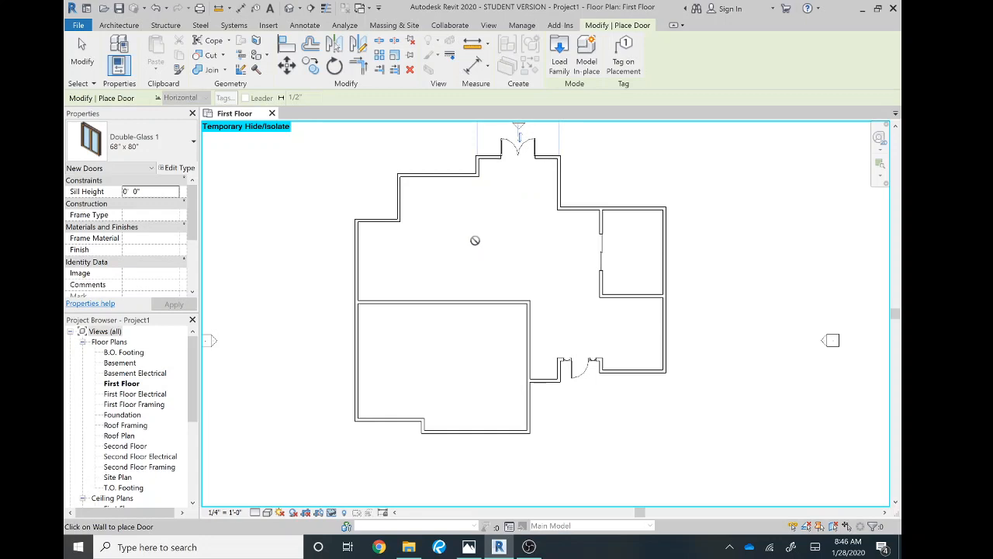
key("Escape")
key("Escape")
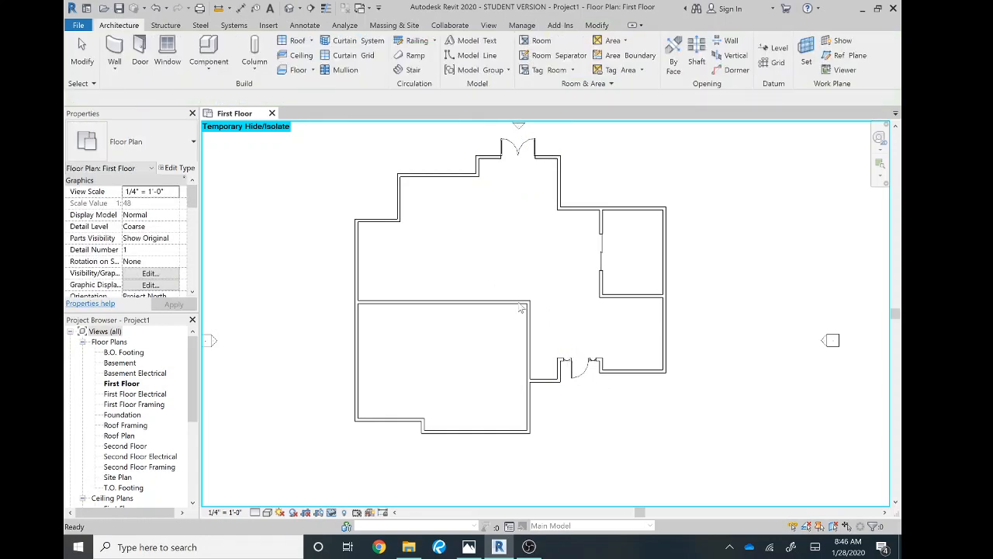
scroll(515, 269, "down", 1)
scroll(472, 262, "up", 1)
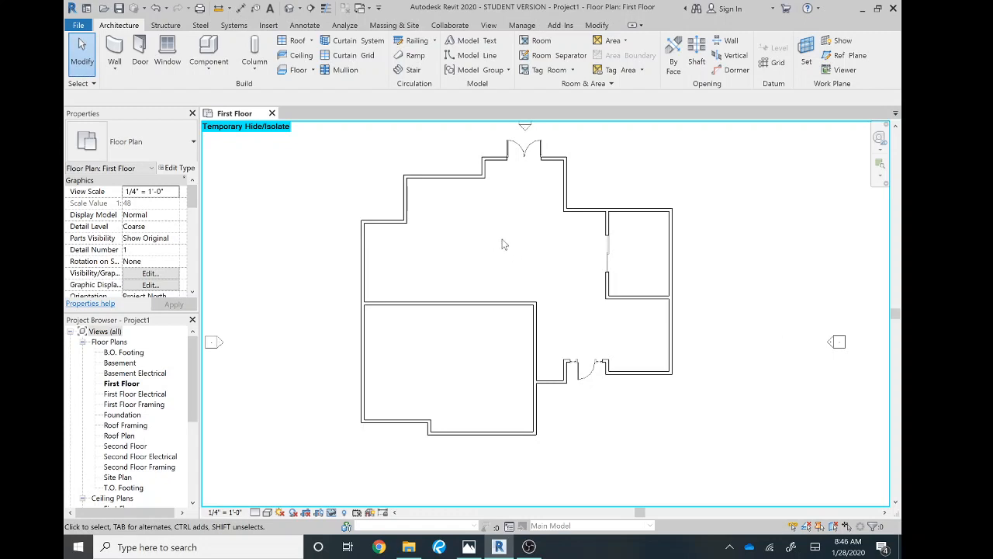
left_click(167, 55)
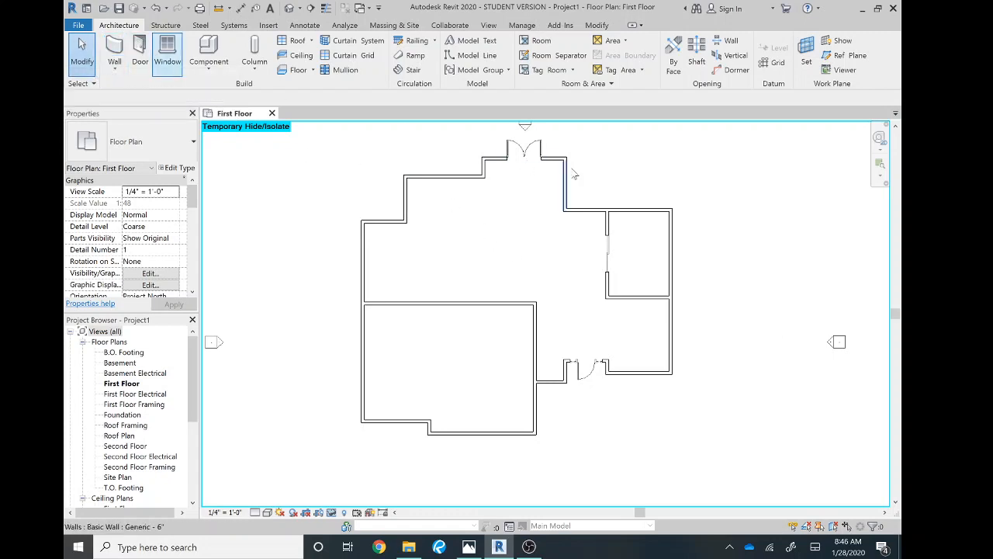
key("Escape")
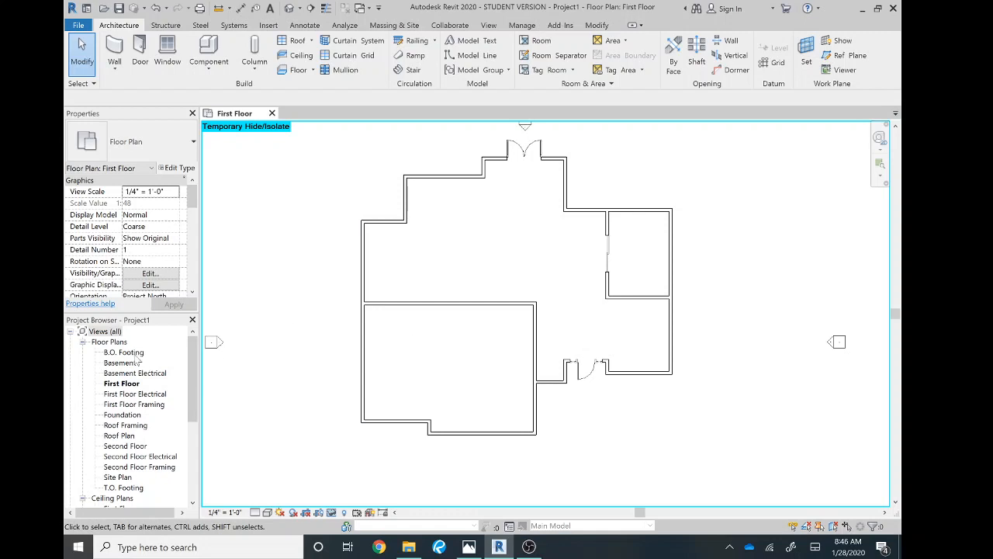
Look through the project's views and expand the sheet list to review its sheets, collapsing it when finished
scroll(121, 448, "down", 5)
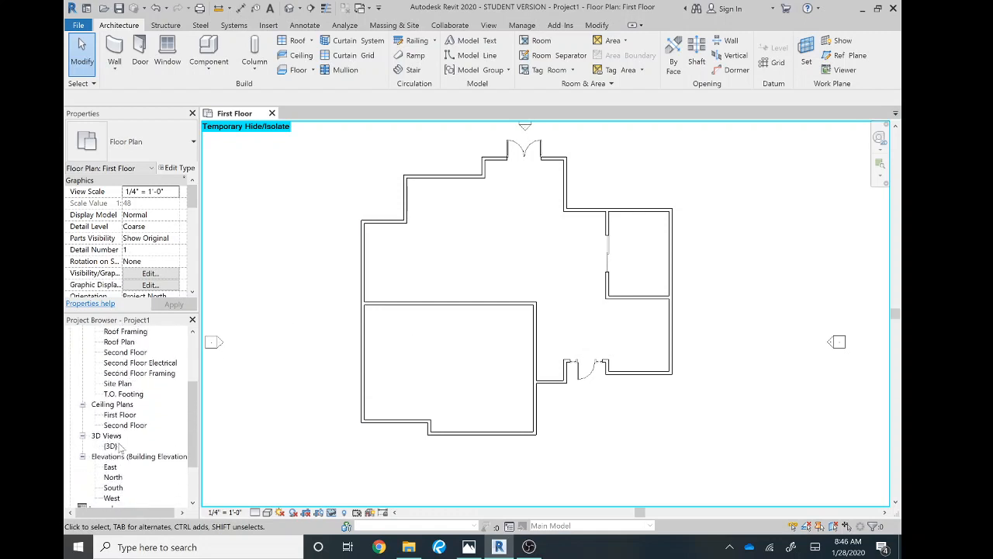
scroll(122, 419, "down", 1)
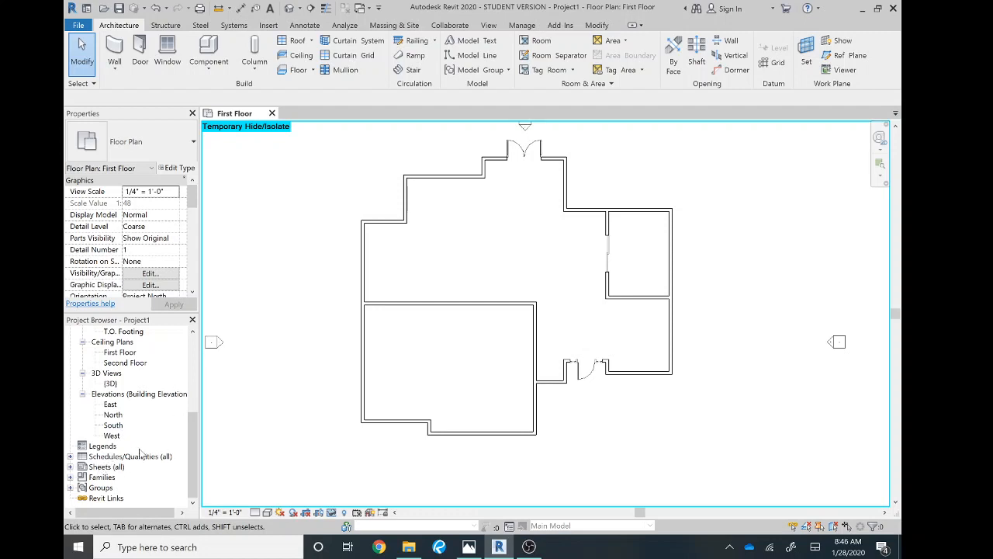
left_click(70, 466)
scroll(101, 436, "down", 1)
scroll(108, 419, "up", 2)
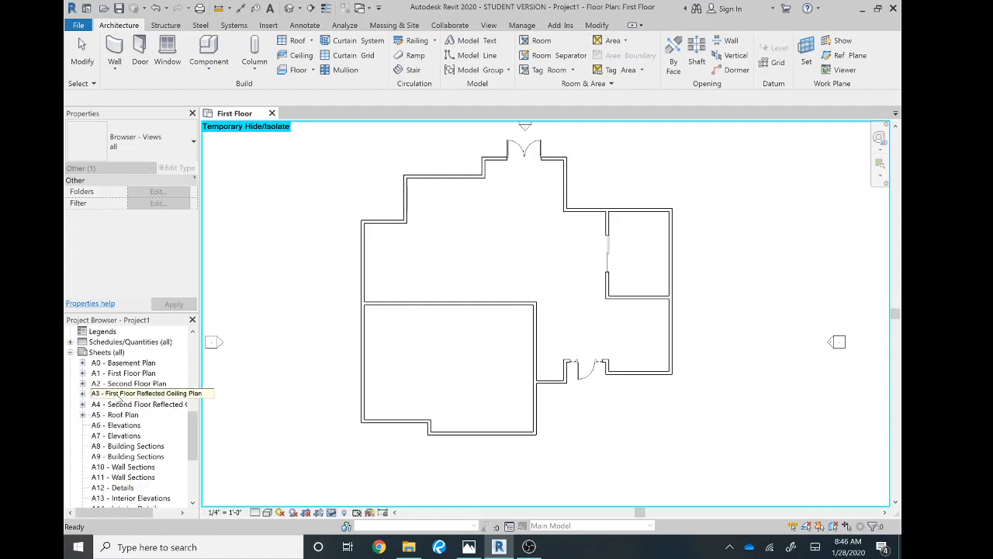
left_click(70, 352)
Open the {3D} view and inspect the modeled walls and doors from the front
scroll(109, 458, "up", 4)
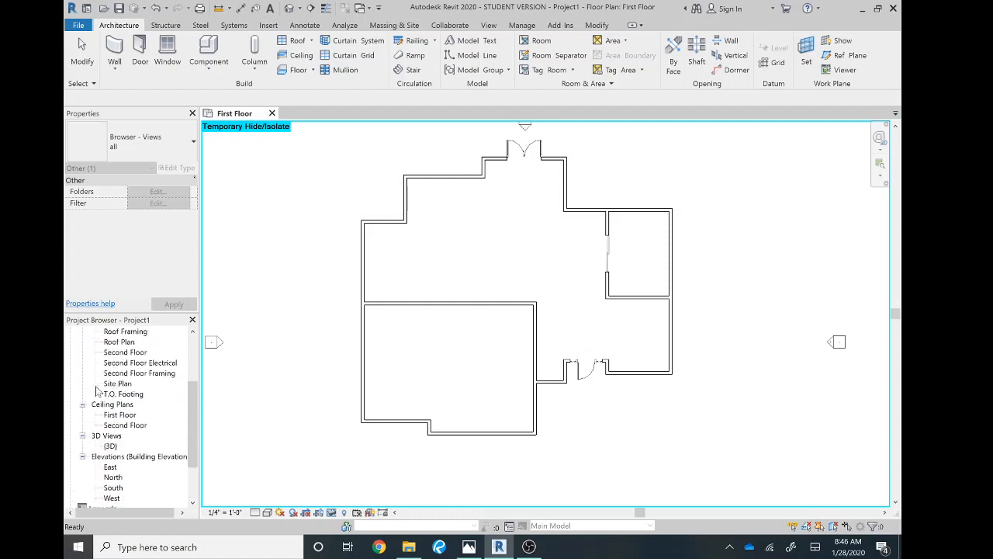
scroll(105, 469, "down", 1)
double_click(117, 477)
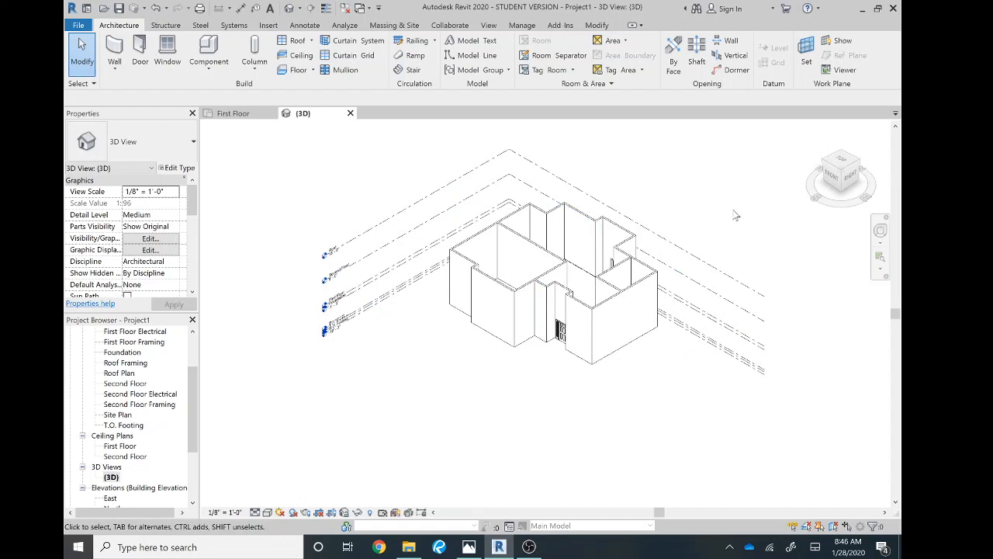
middle_click_drag(735, 216, 728, 235, "shift")
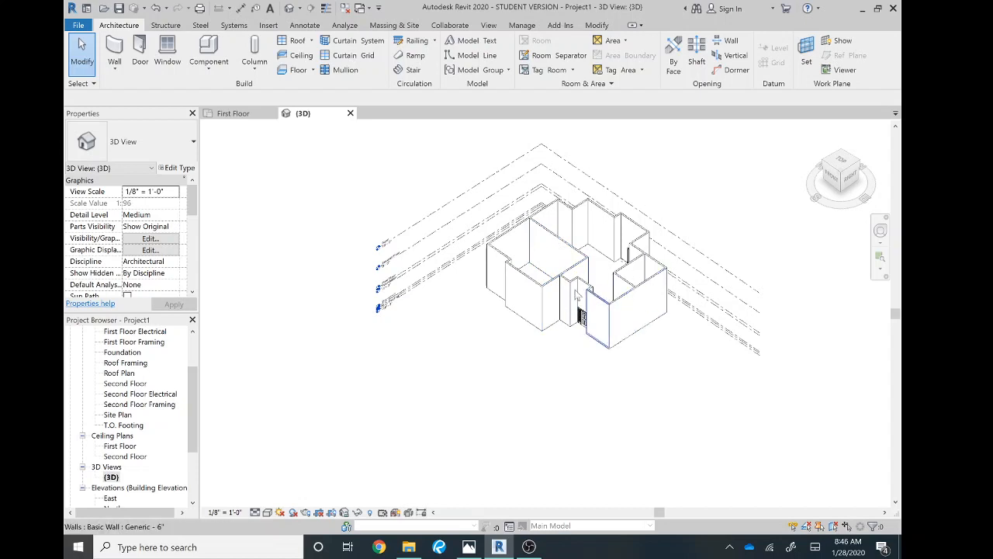
scroll(134, 355, "up", 2)
Return to the First Floor plan view and start exporting it as an image
double_click(120, 362)
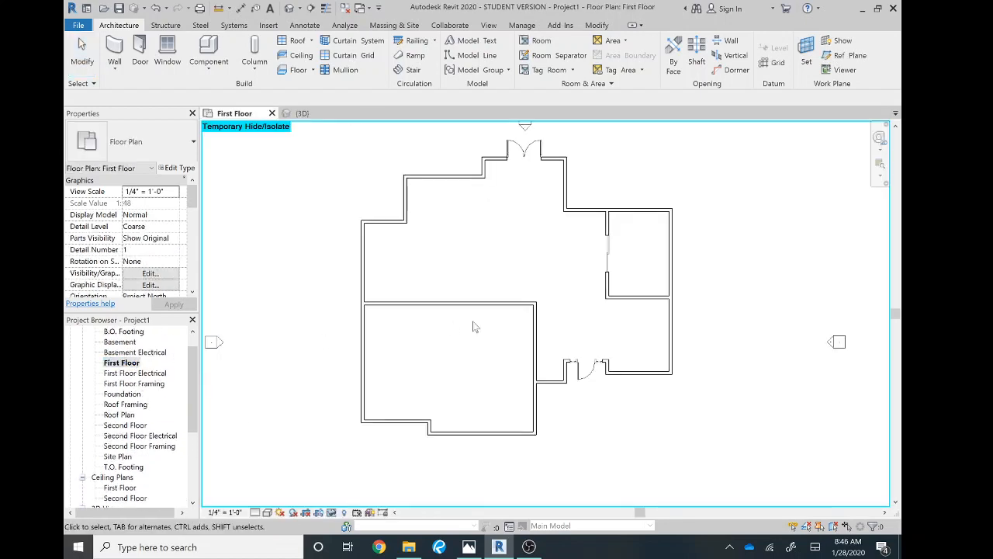
scroll(536, 283, "down", 1)
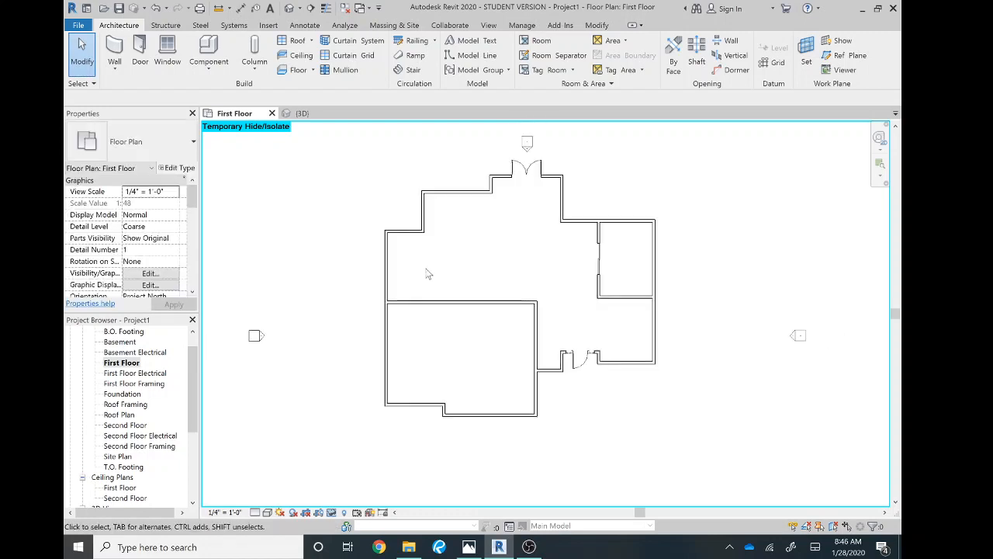
scroll(507, 275, "up", 1)
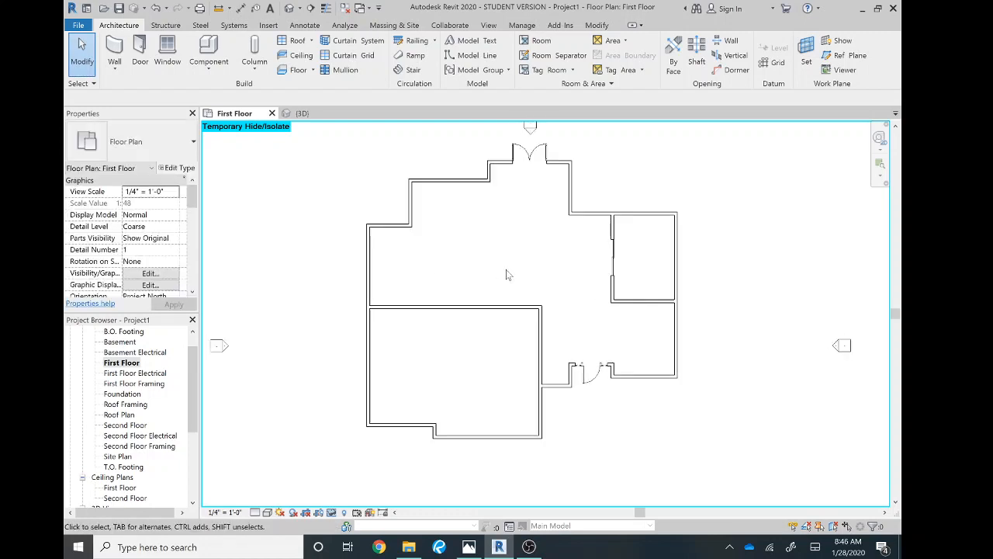
left_click(78, 25)
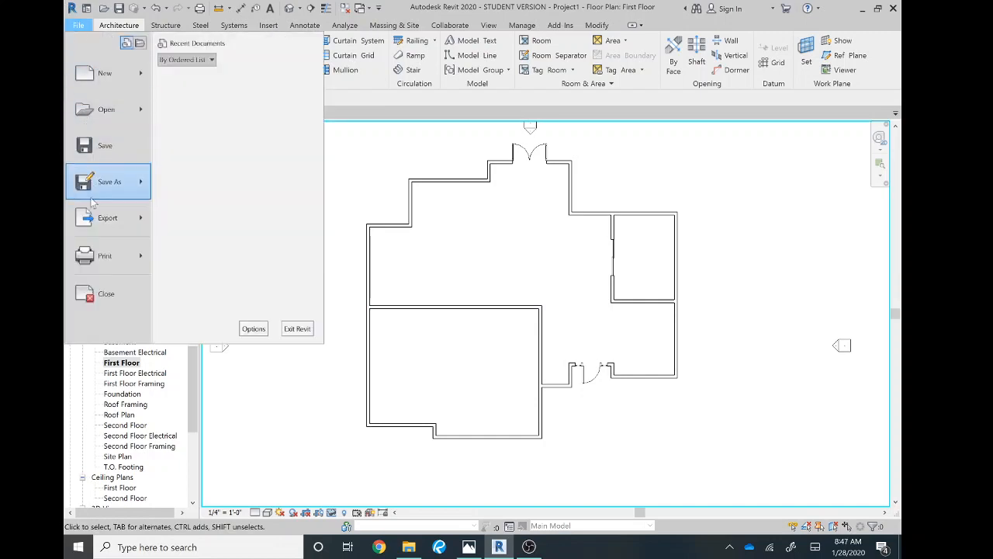
mouse_move(146, 225)
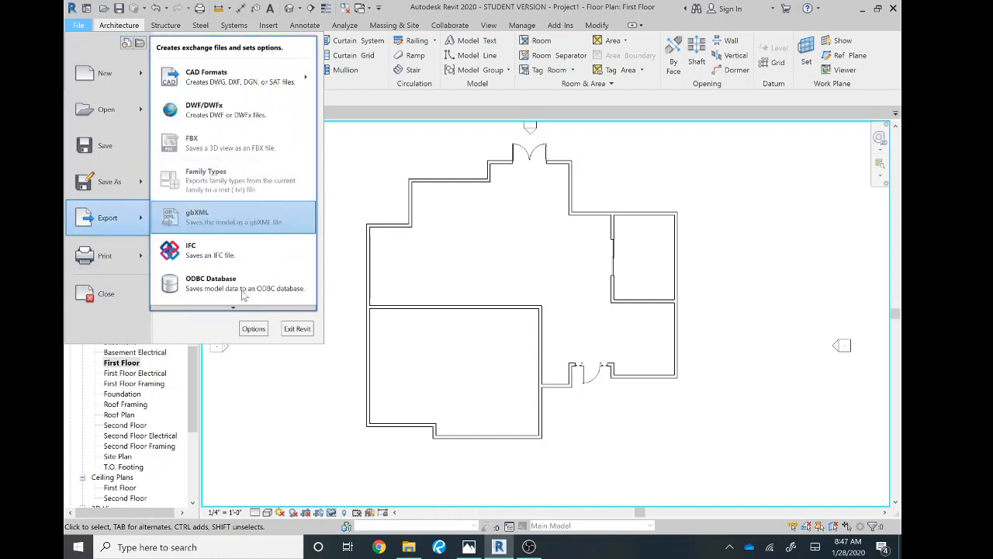
scroll(221, 287, "down", 3)
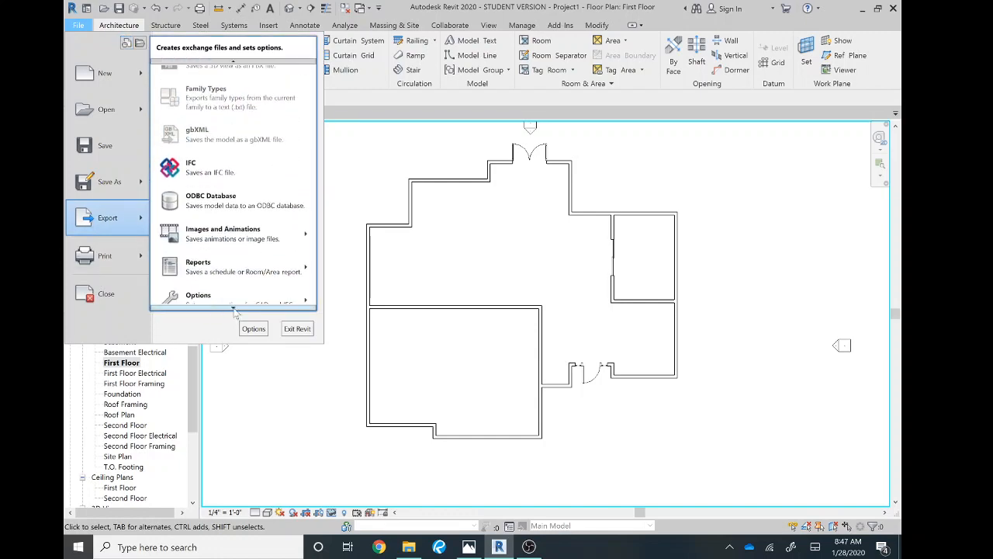
mouse_move(224, 240)
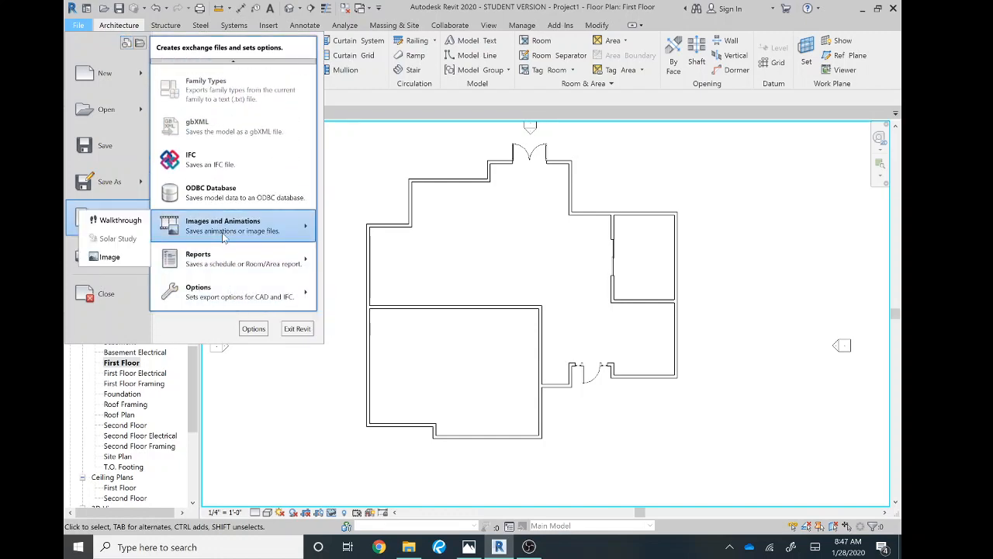
left_click(110, 256)
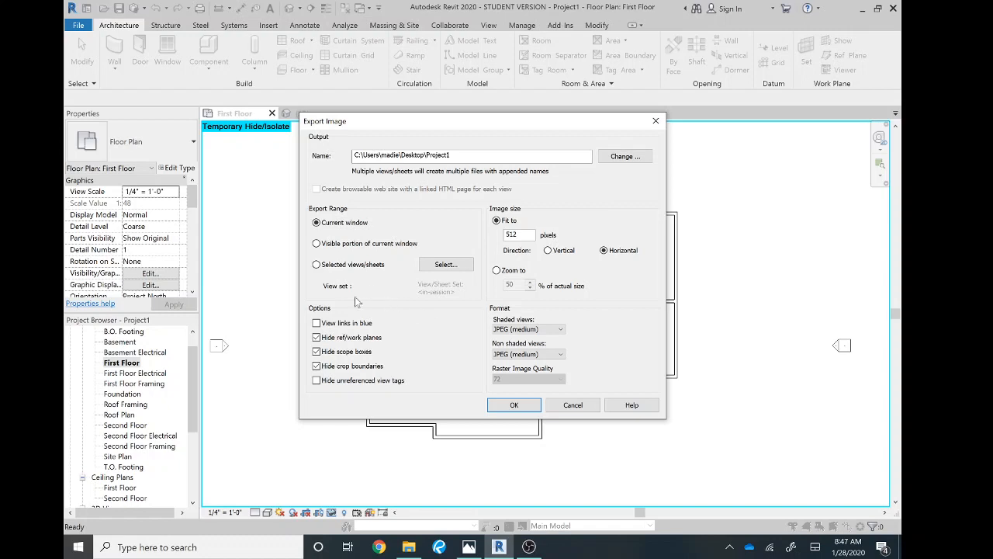
Try the Selected views/sheets export range, return to Current window, and review the image formats for shaded views
left_click(317, 268)
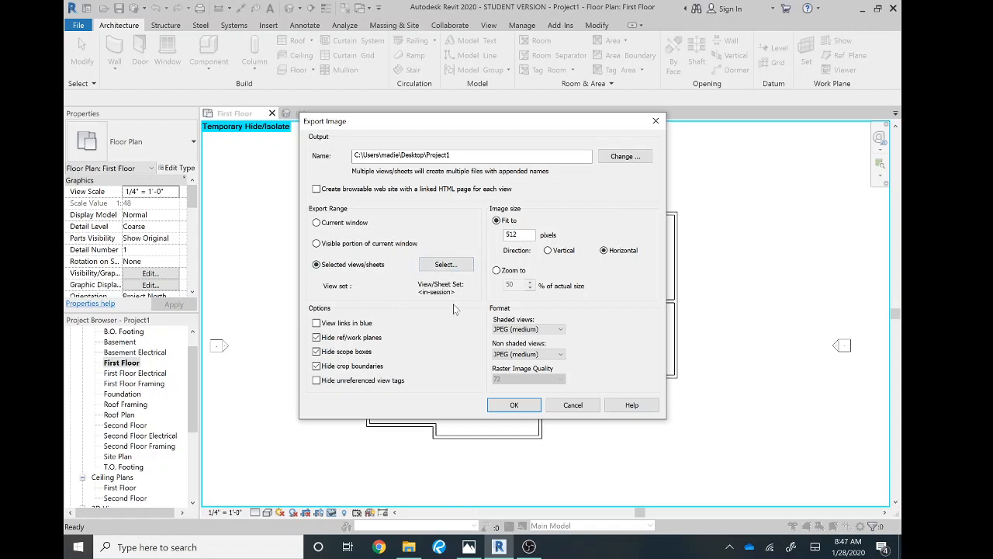
left_click(316, 223)
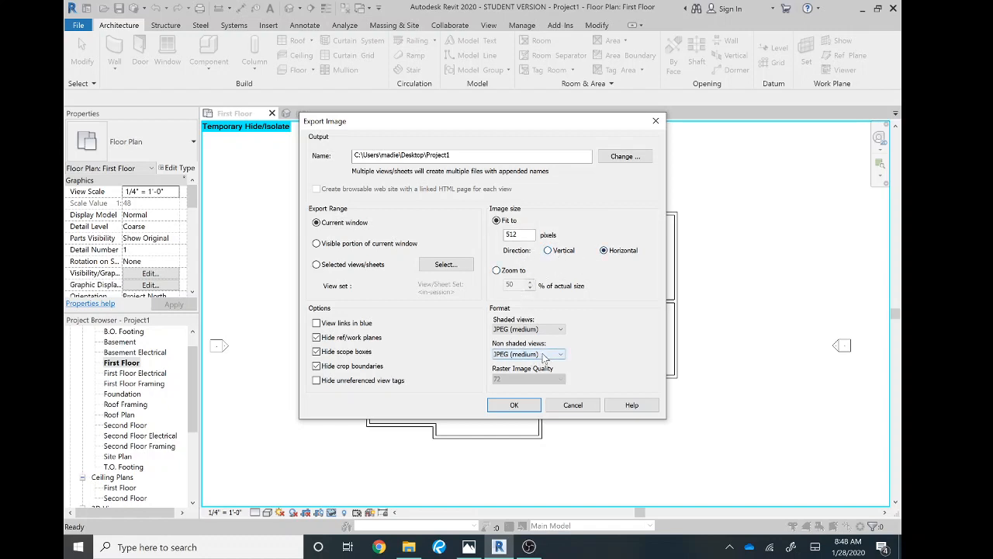
left_click(551, 330)
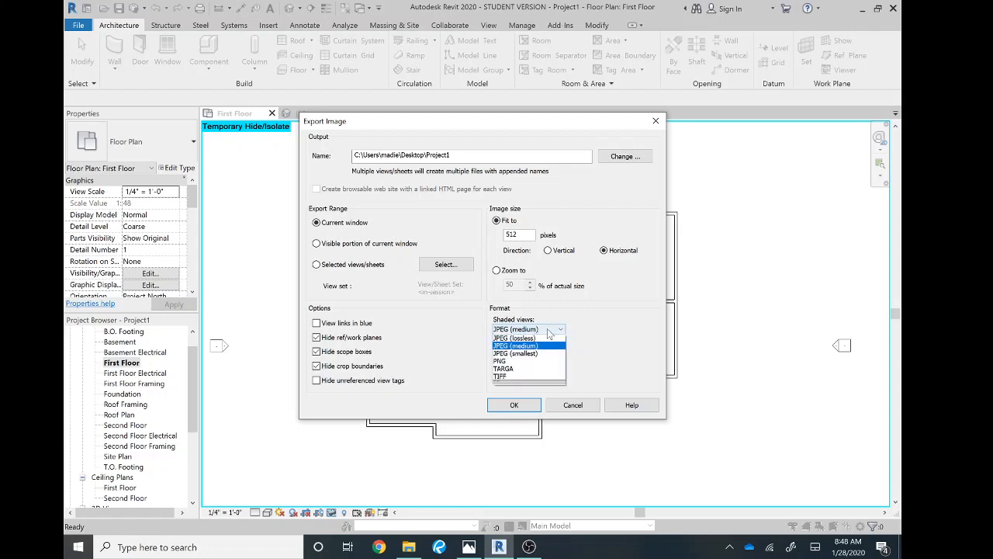
left_click(548, 330)
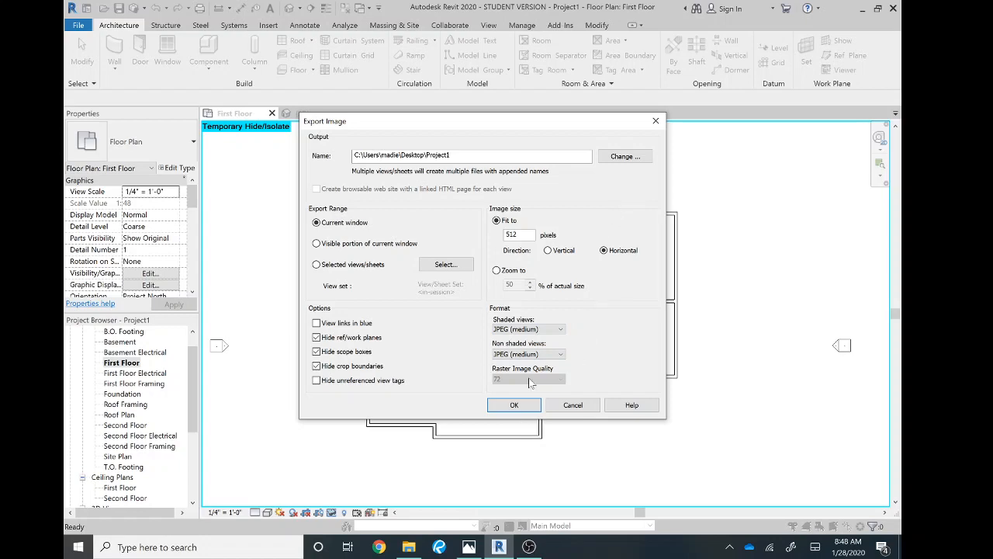
Name the output file "sample plan" on the Desktop and export the current window as a JPEG (medium) image
left_click(625, 156)
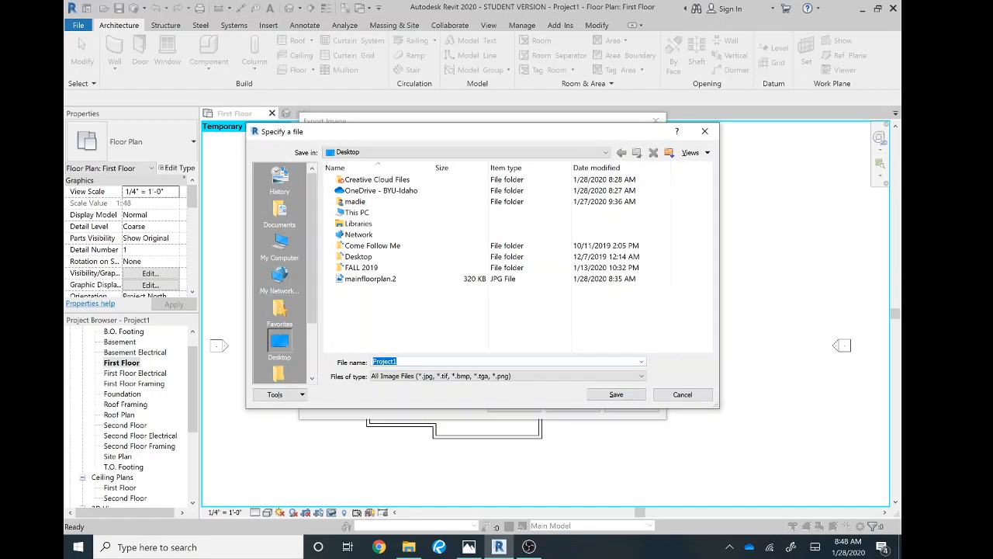
type("sample plan")
left_click(616, 394)
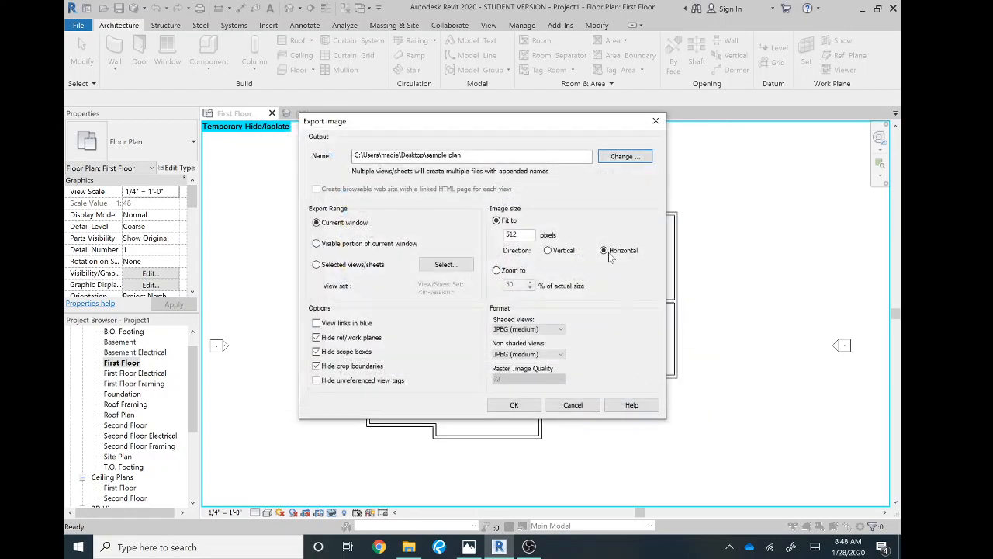
left_click(513, 406)
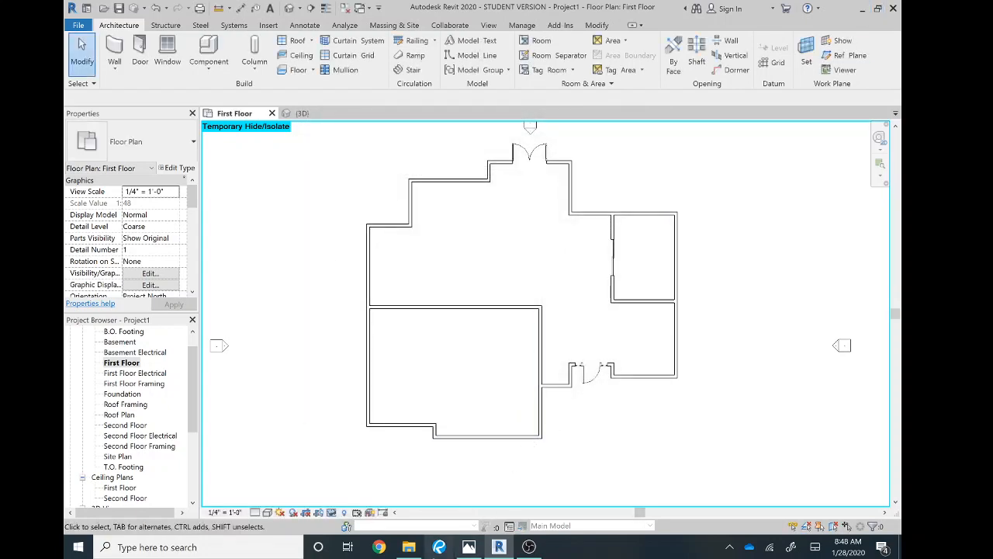
Switch to File Explorer, open the exported "sample plan" image from the Desktop folder, inspect the drawing, and close it
left_click(409, 546)
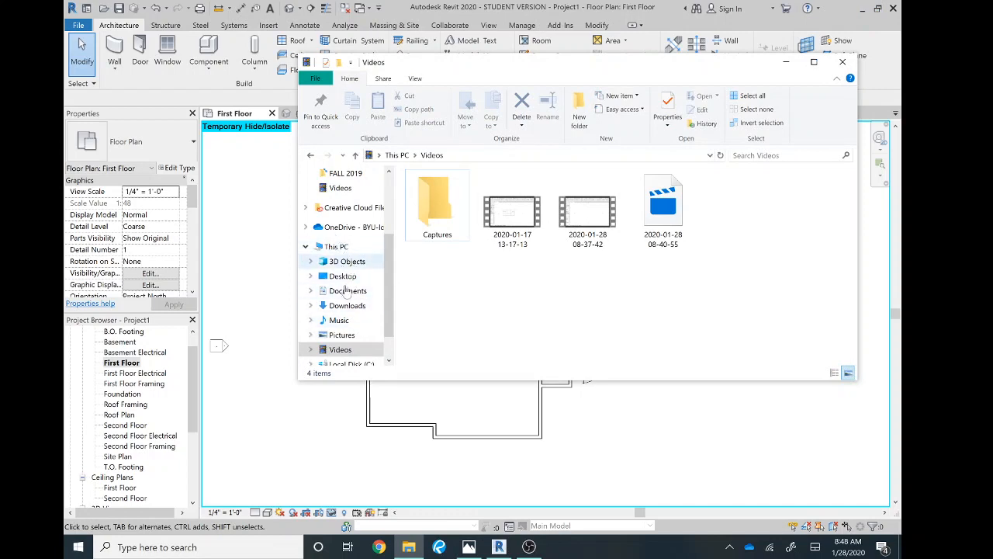
scroll(347, 289, "down", 1)
left_click(343, 245)
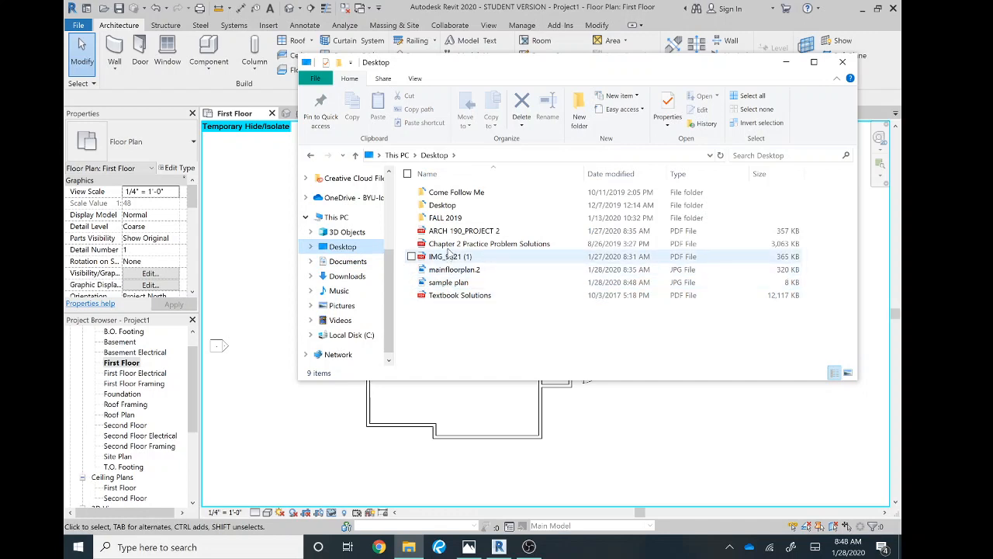
left_click(456, 286)
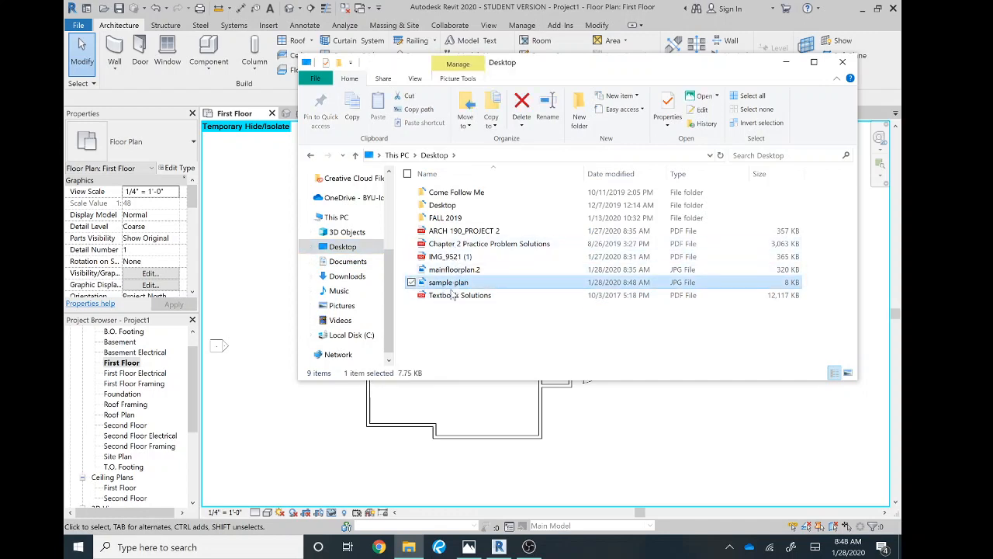
double_click(457, 284)
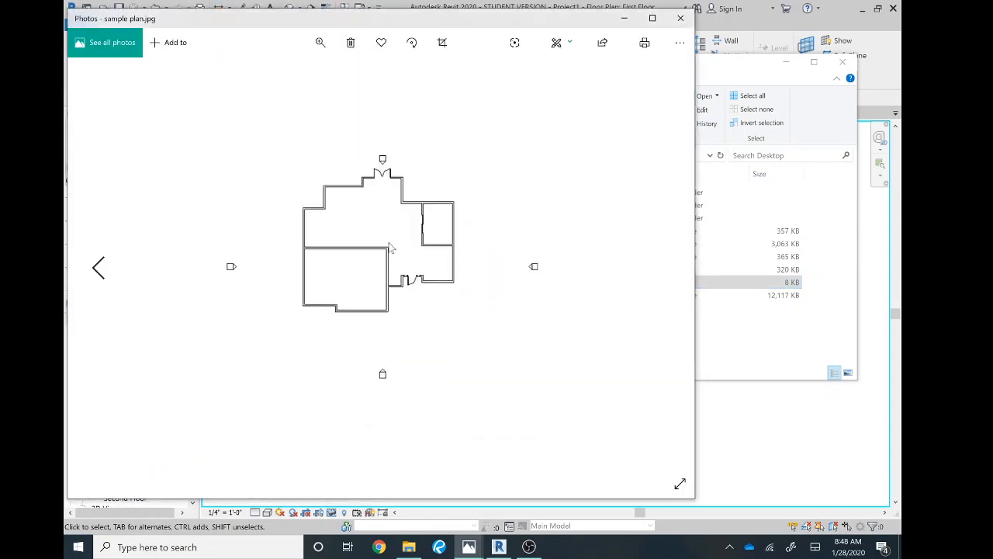
scroll(403, 246, "up", 1)
scroll(403, 246, "down", 1)
left_click(680, 19)
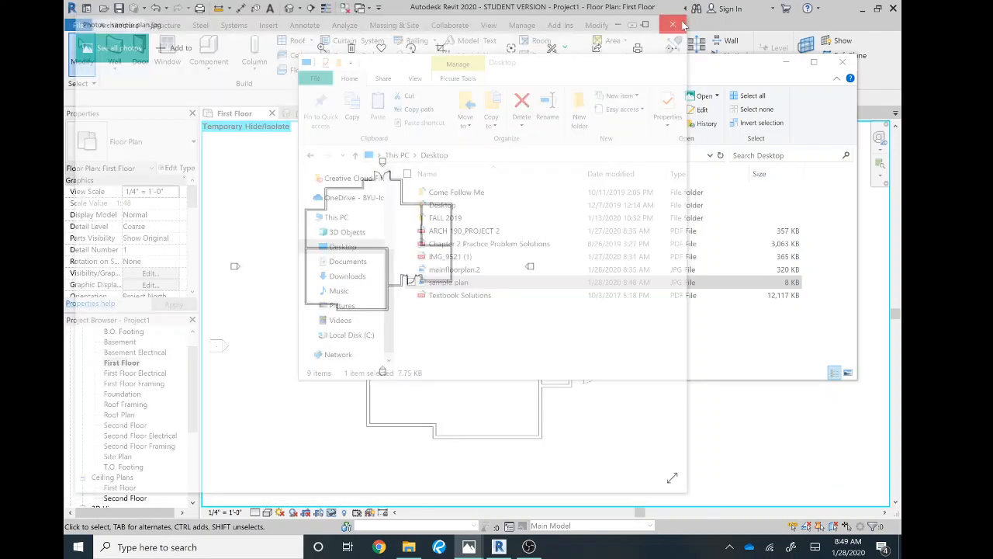